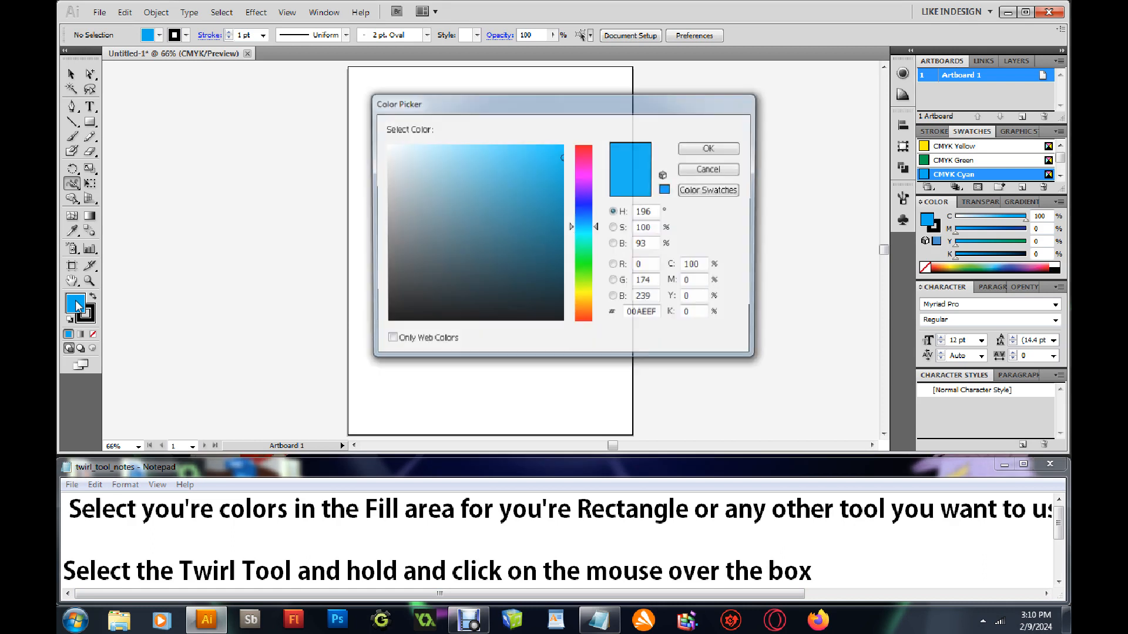
- Set the fill colour to magenta (ED00D1) and the stroke colour to blue (1B1BEA)
left_click(583, 171)
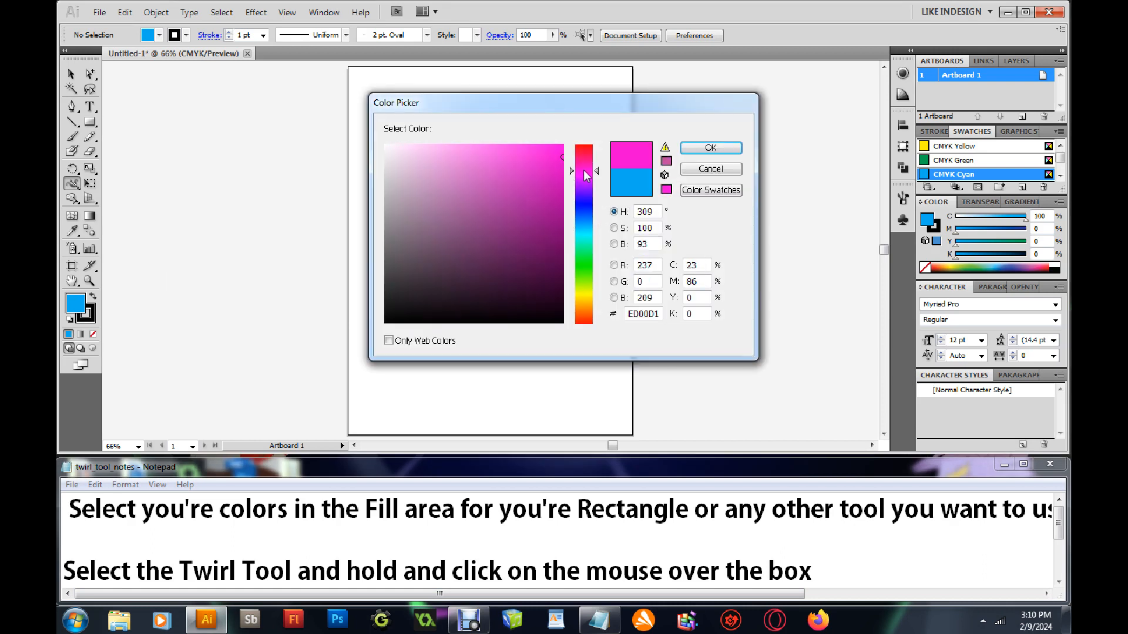
left_click(710, 147)
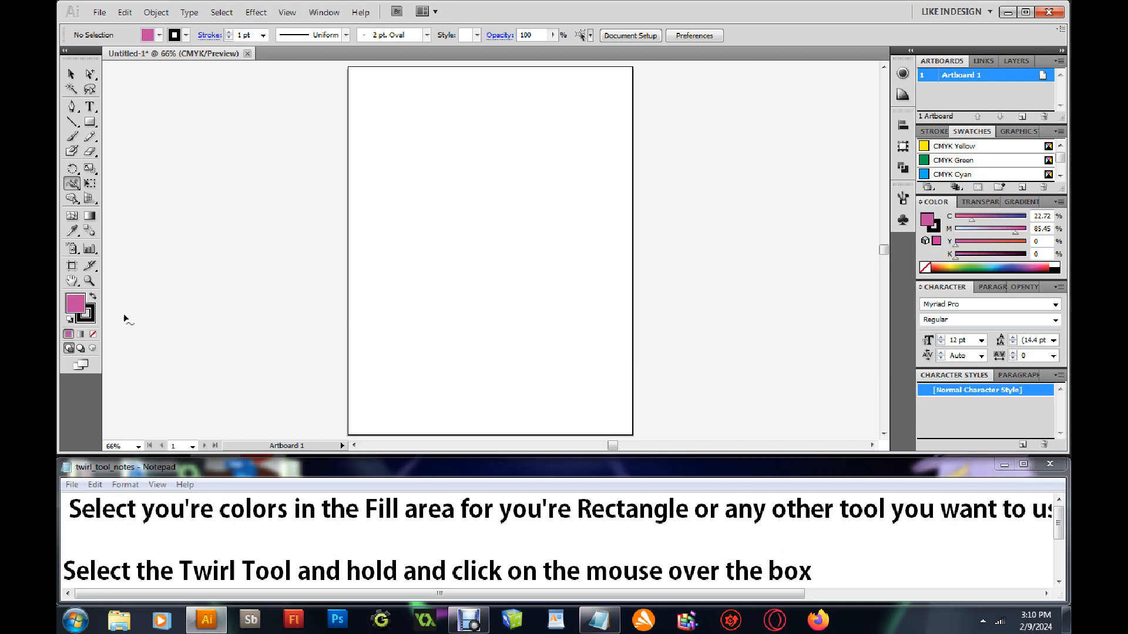
double_click(87, 319)
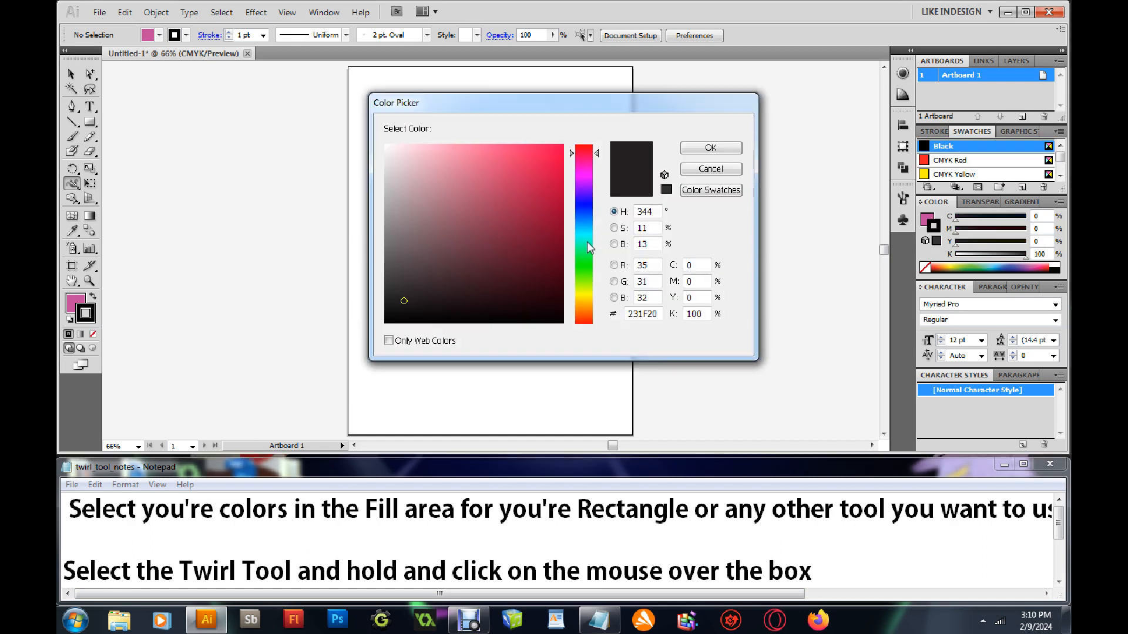
left_click(587, 210)
left_click(545, 157)
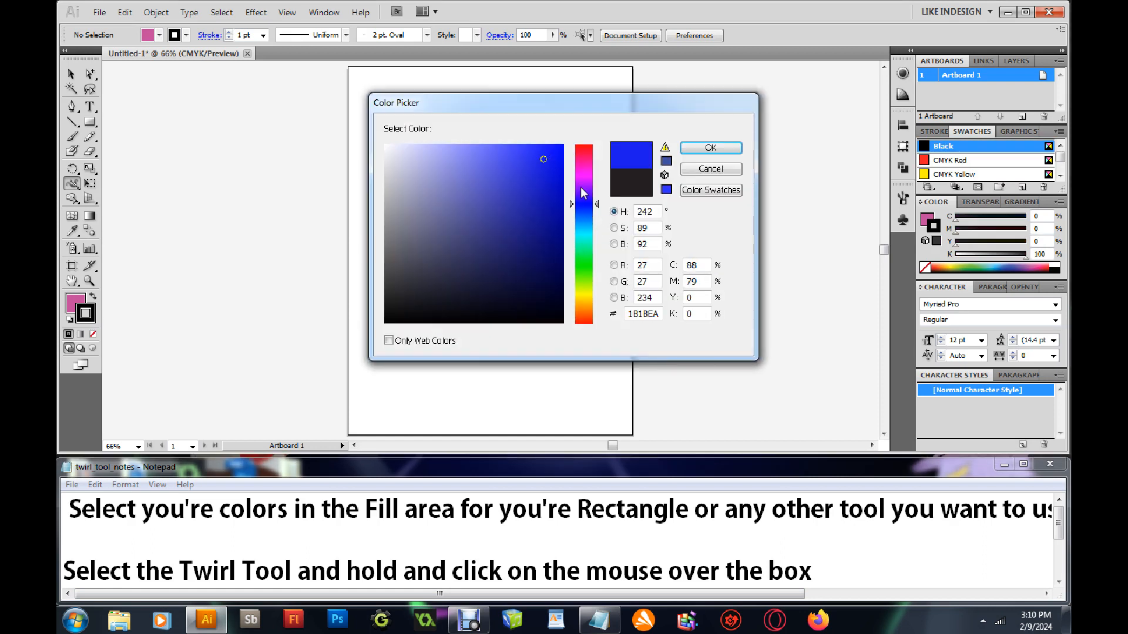
left_click(711, 148)
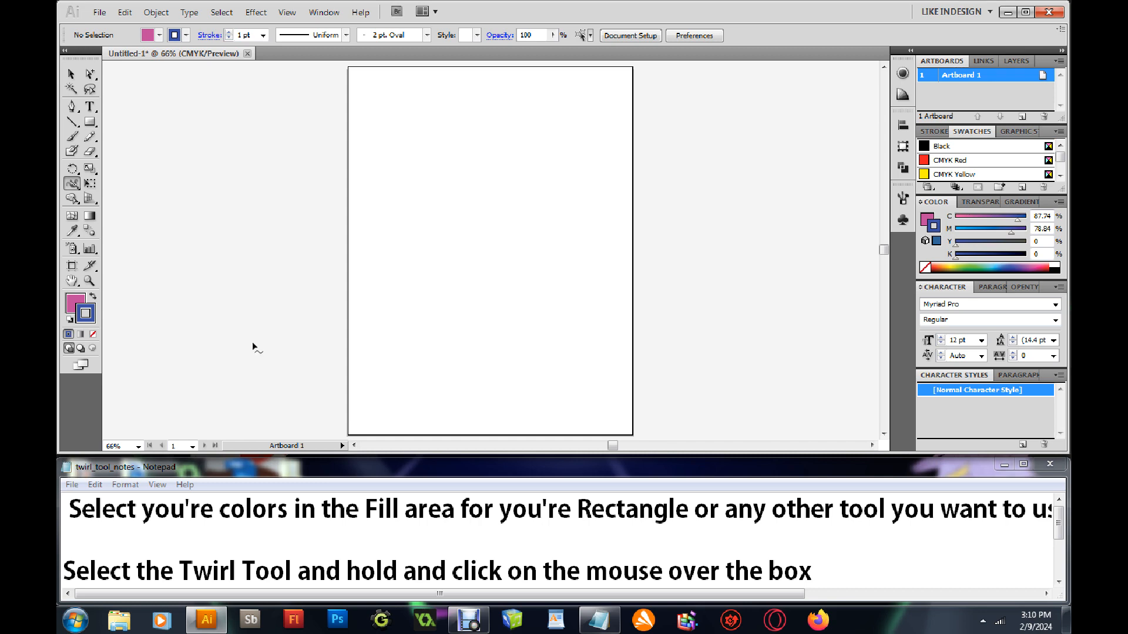
- Draw a rectangle about 370 pt wide and 345 pt high in the upper middle of the artboard
left_click_drag(357, 594, 511, 595)
left_click_drag(369, 509, 675, 505)
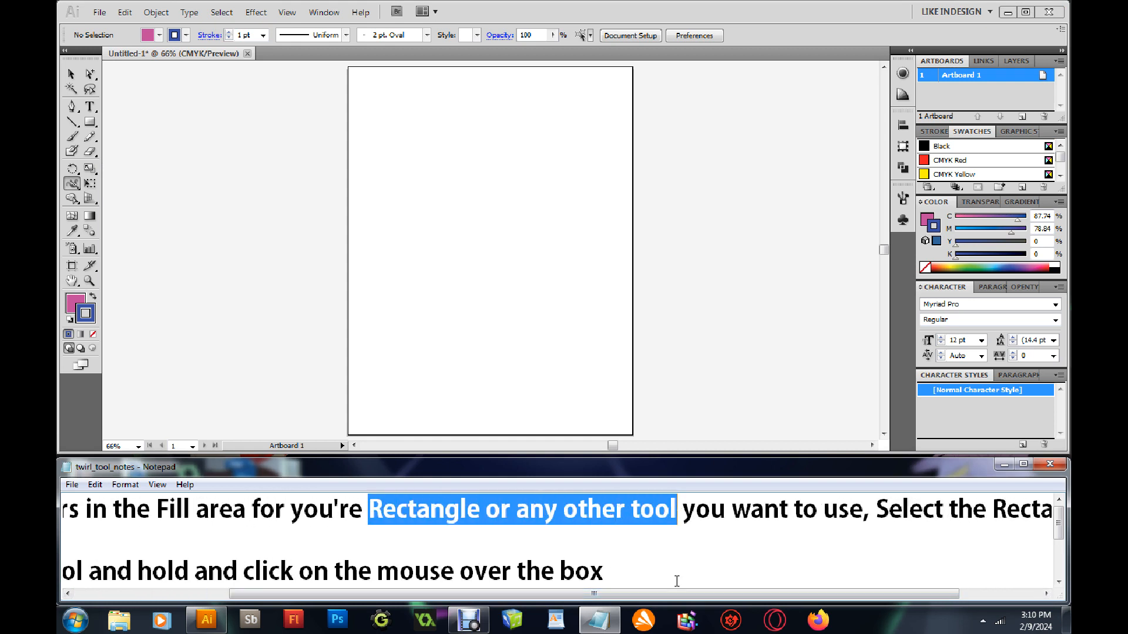
left_click_drag(677, 595, 780, 595)
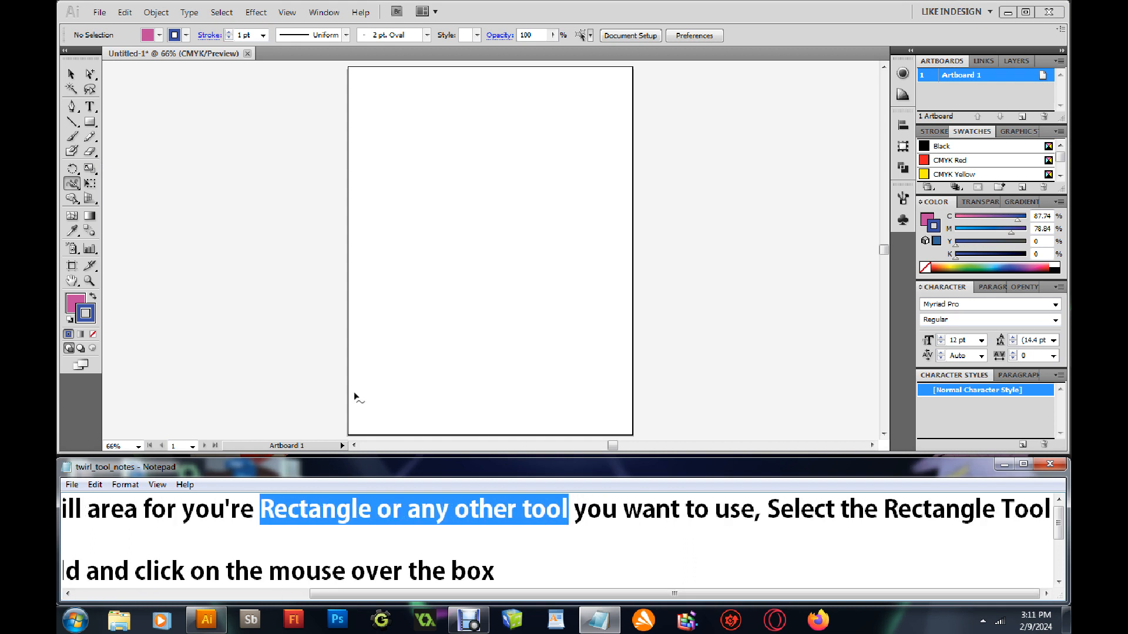
left_click(256, 514)
left_click(92, 123)
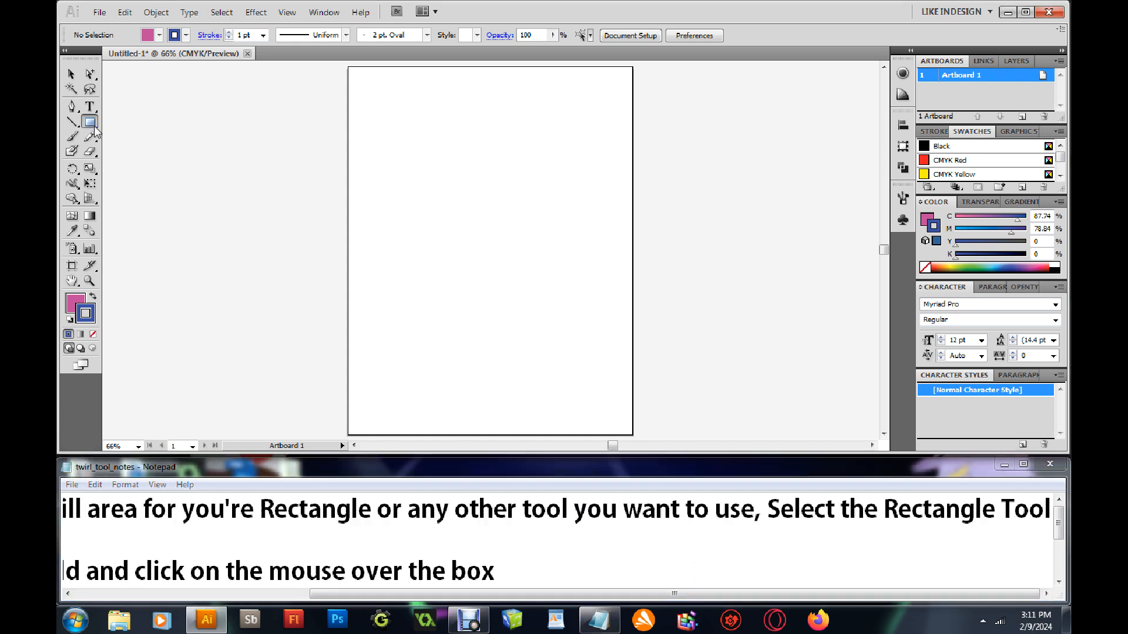
left_click_drag(96, 131, 134, 128)
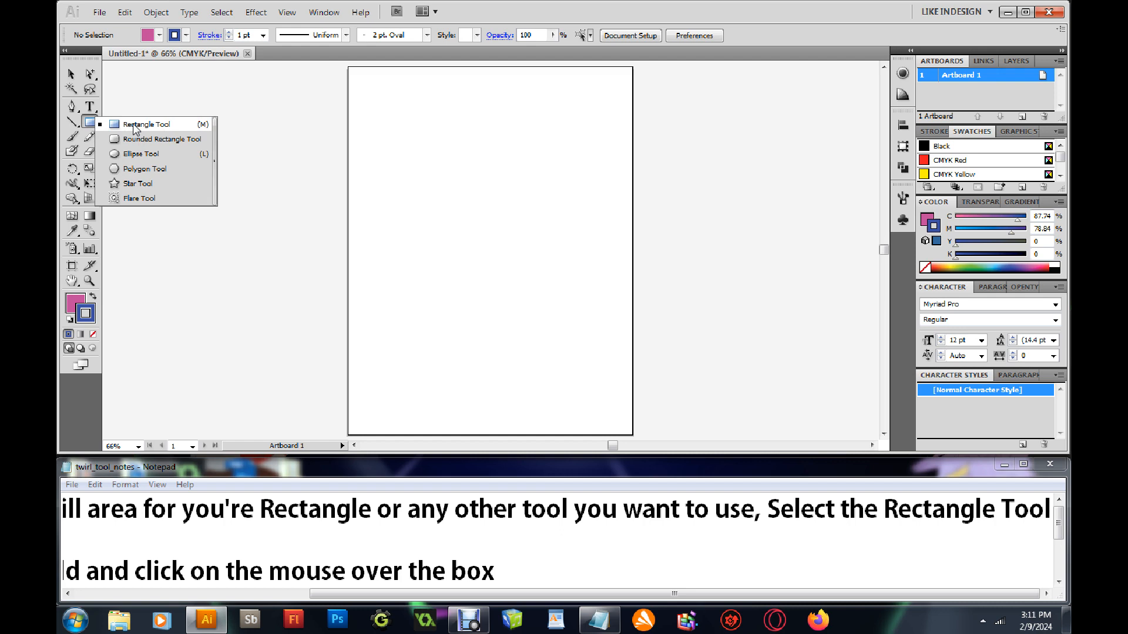
left_click_drag(135, 128, 136, 126)
mouse_move(419, 134)
left_mouse_down()
mouse_move(453, 216)
mouse_move(591, 295)
left_mouse_up()
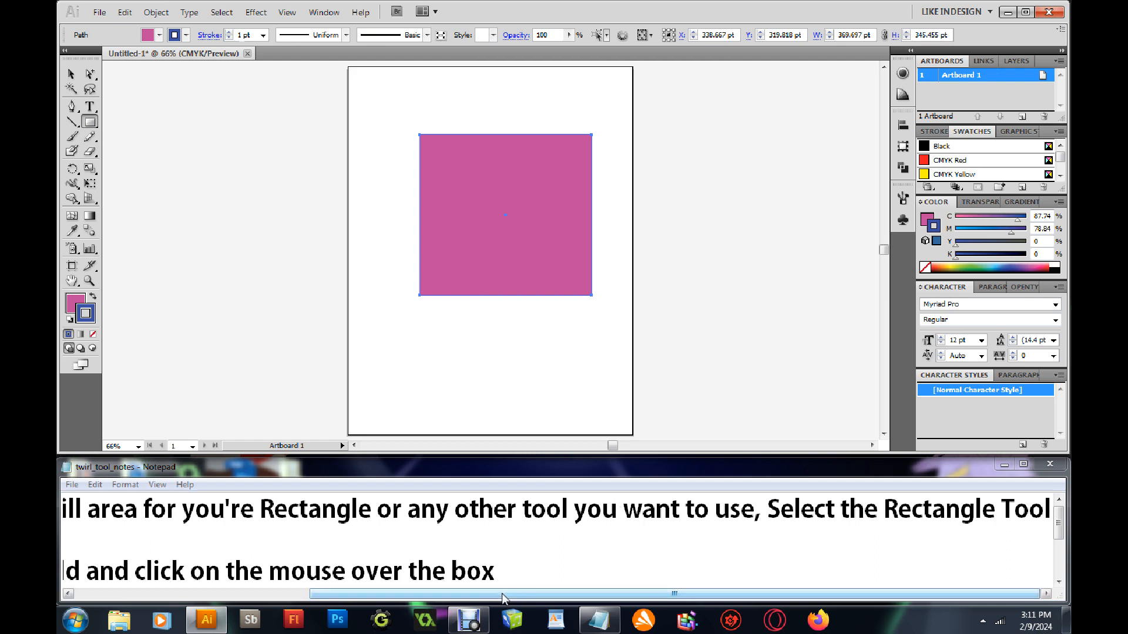
- Highlight "Twirl Tool" in the Notepad notes and locate that tool among the Width Tool variants in Illustrator
left_click_drag(501, 594, 263, 595)
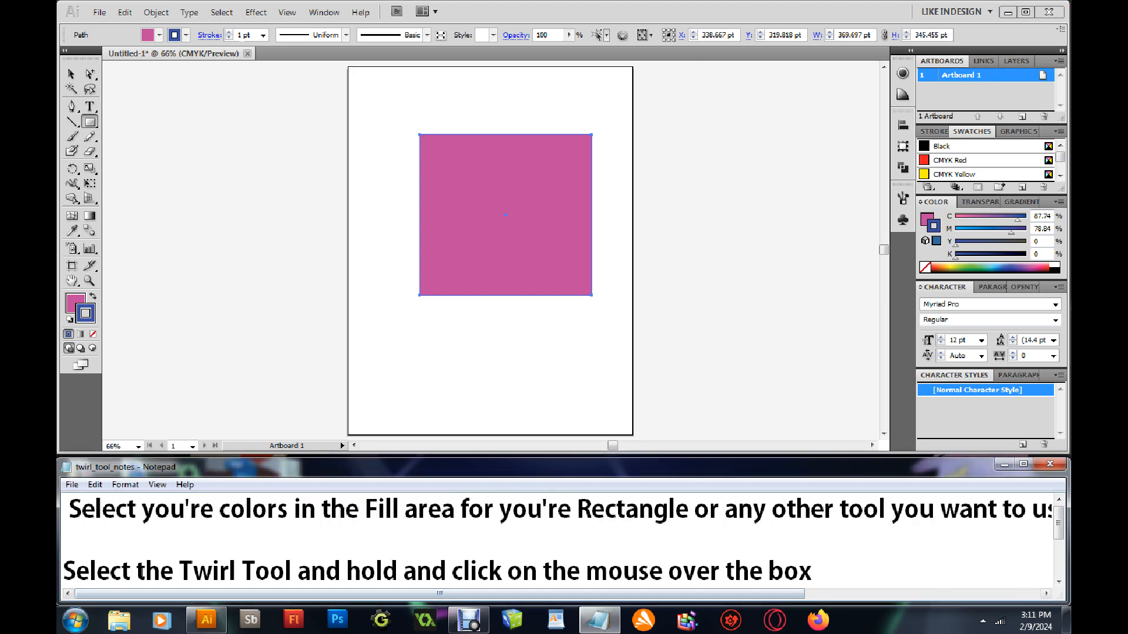
left_click_drag(174, 570, 290, 570)
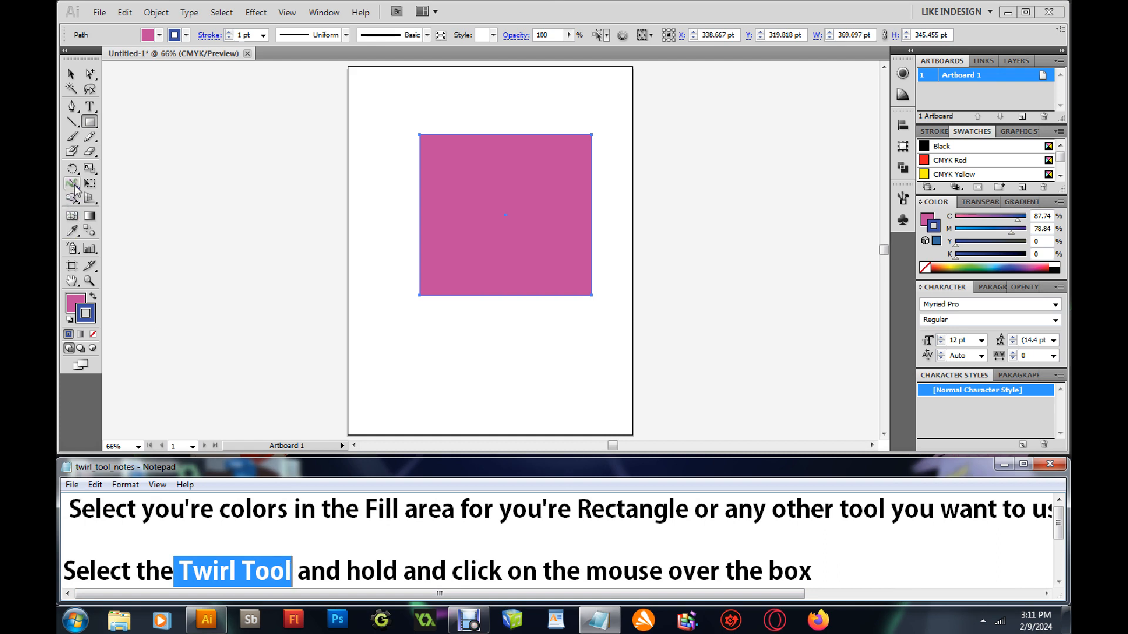
left_click(73, 185)
left_click(74, 185)
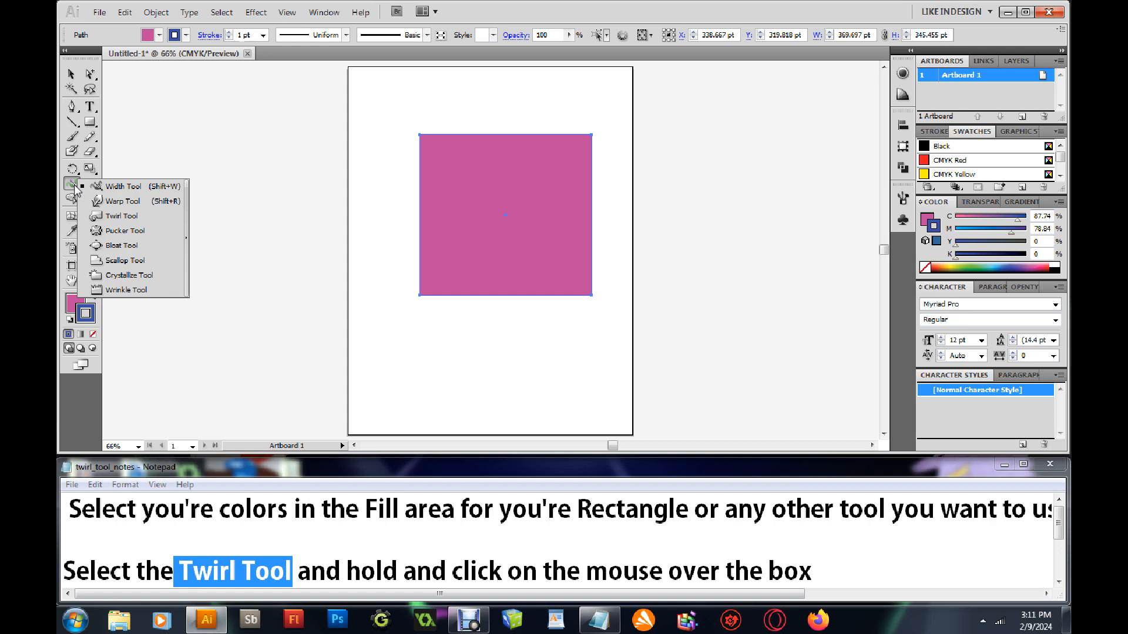
left_click(121, 216)
- Switch to the Notepad notes and insert "under the Width Tool area" after "Select the Twirl Tool"
left_click(297, 571)
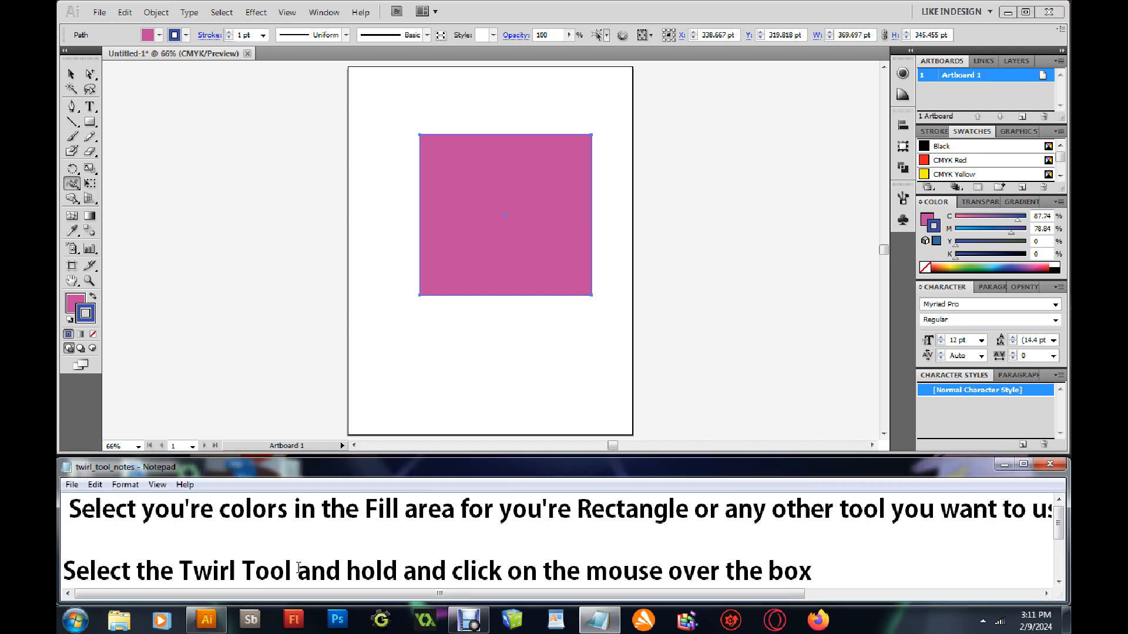
type("under the ")
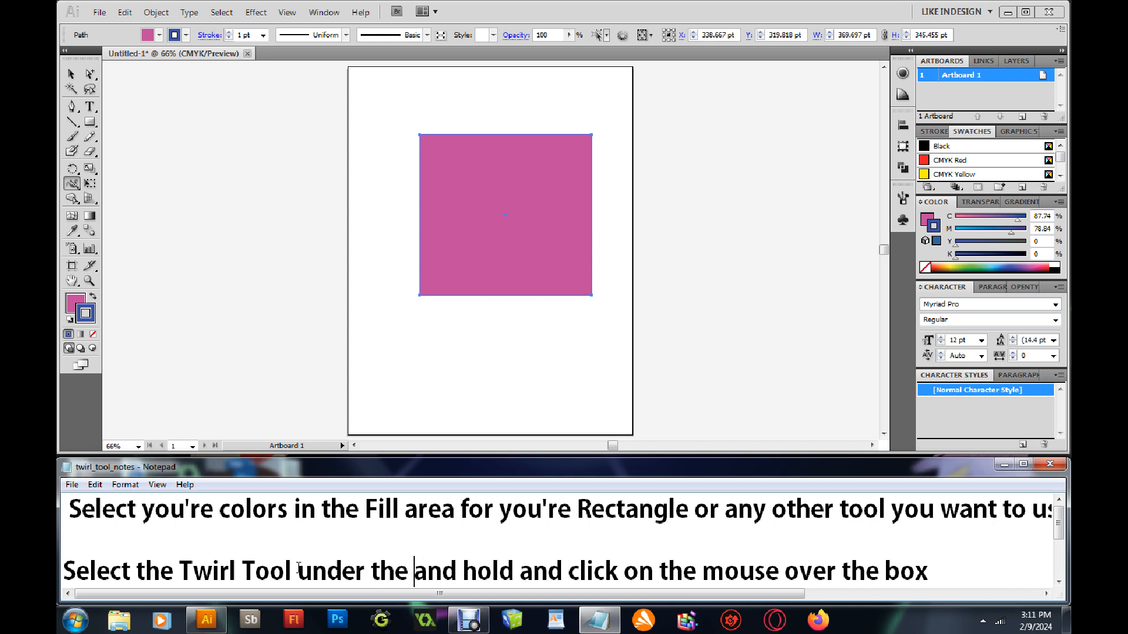
type("With")
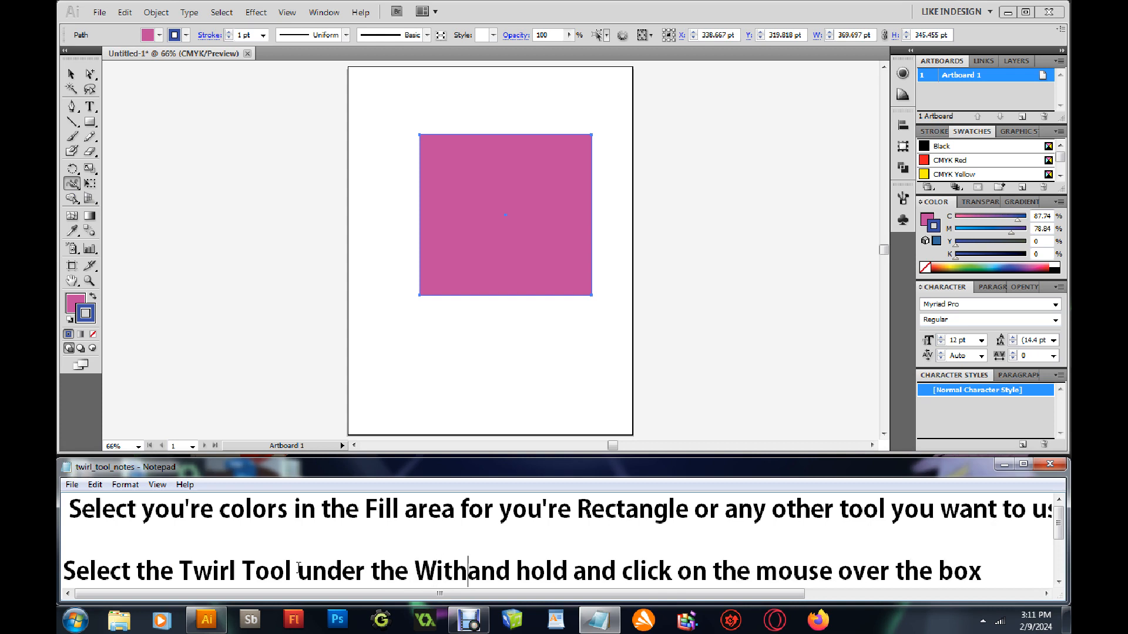
key("BackSpace")
key("BackSpace")
key("BackSpace")
type("idth")
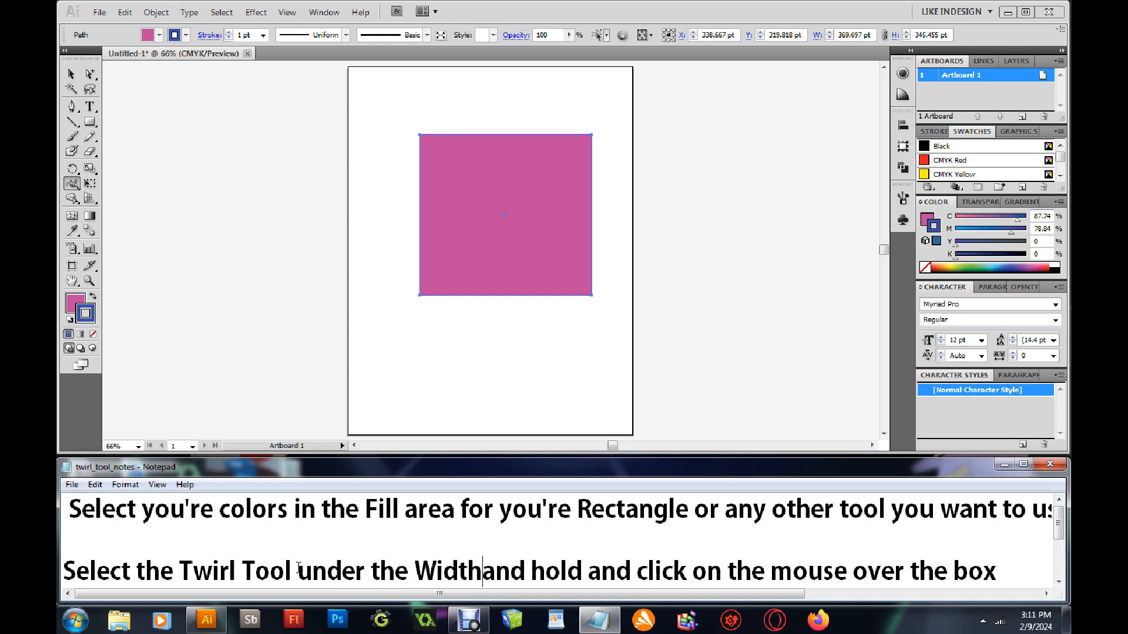
type(" Tool ")
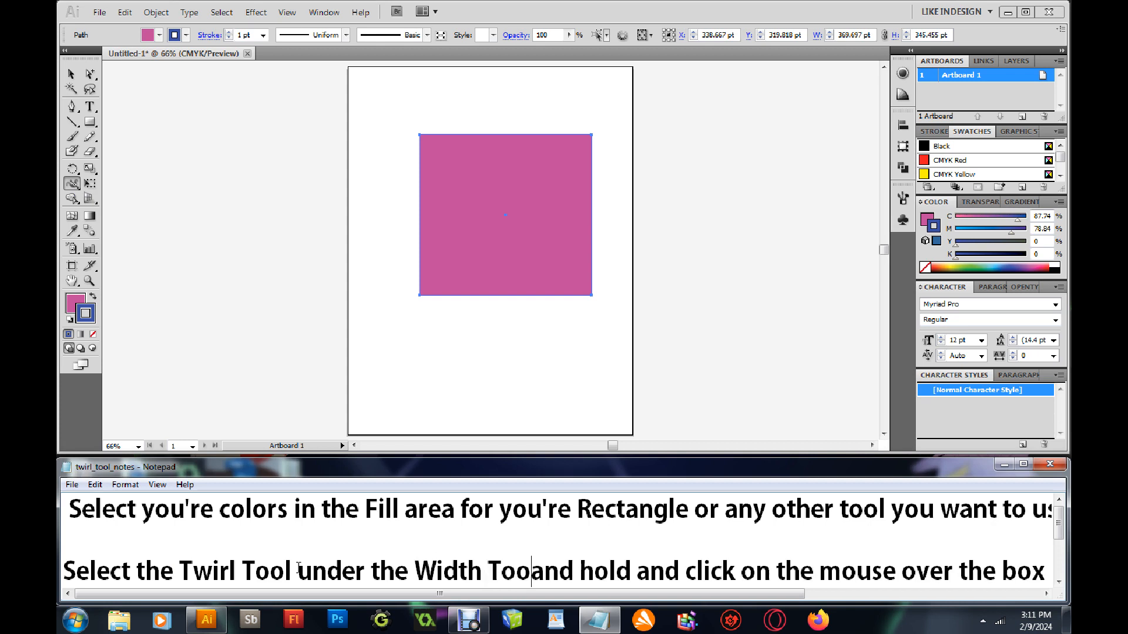
type("area")
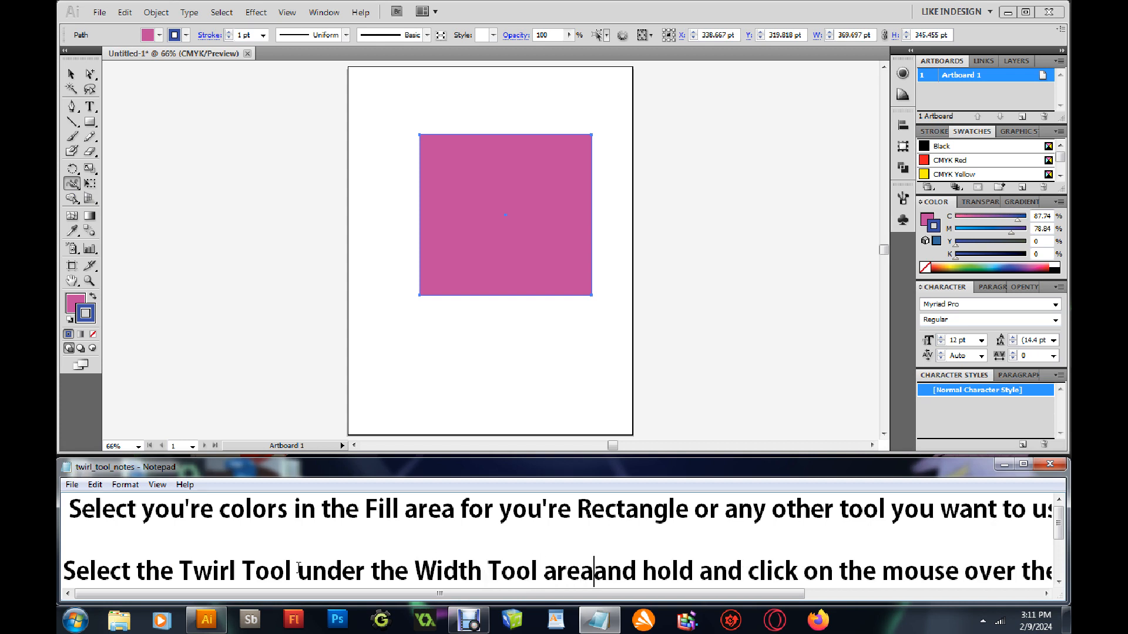
- Switch to Illustrator and distort the magenta rectangle's edges on all sides with the Twirl Tool
left_click(72, 185)
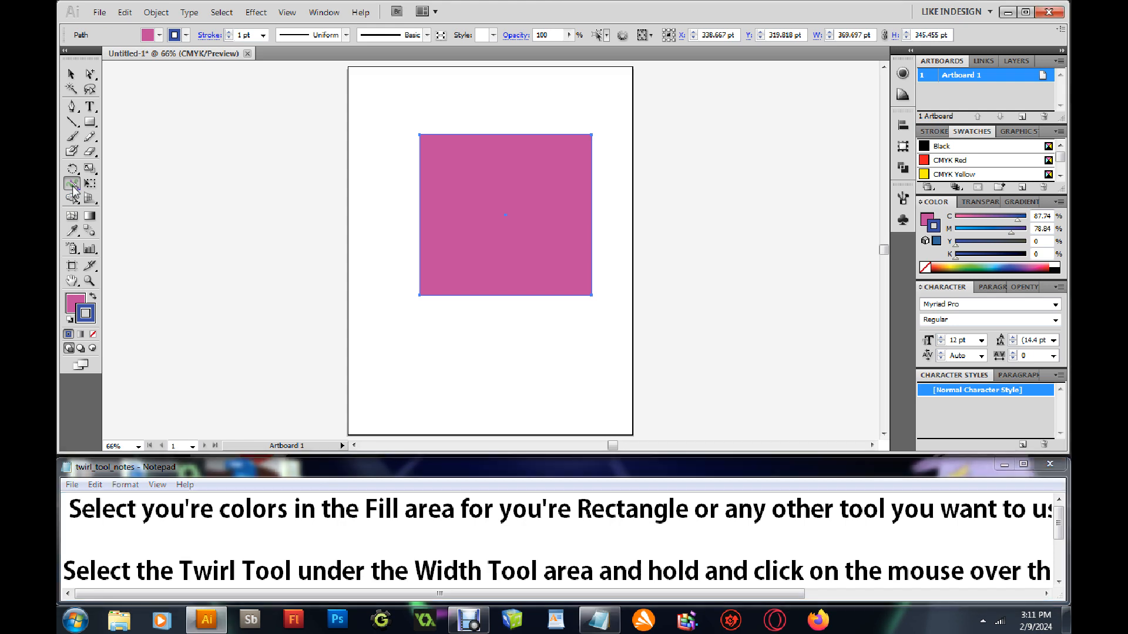
left_click(72, 185)
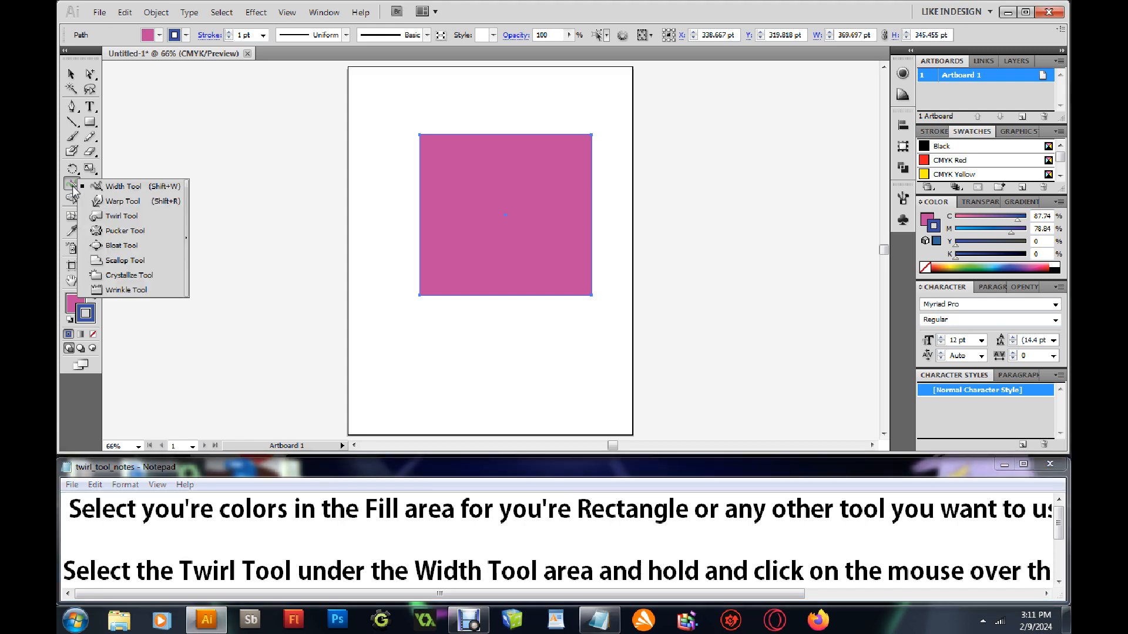
left_click(122, 218)
left_click_drag(449, 594, 645, 598)
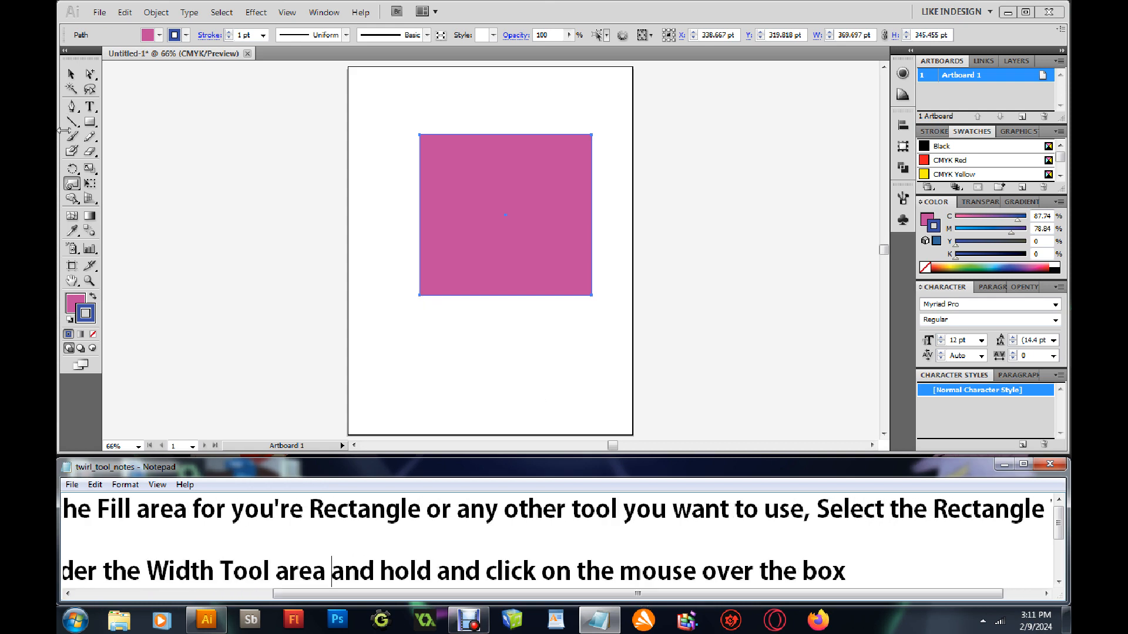
left_click(72, 183)
mouse_move(404, 235)
left_mouse_down()
mouse_move(468, 270)
mouse_move(565, 291)
mouse_move(393, 234)
mouse_move(378, 241)
mouse_move(512, 199)
mouse_move(525, 132)
mouse_move(487, 107)
mouse_move(533, 190)
mouse_move(571, 226)
left_mouse_up()
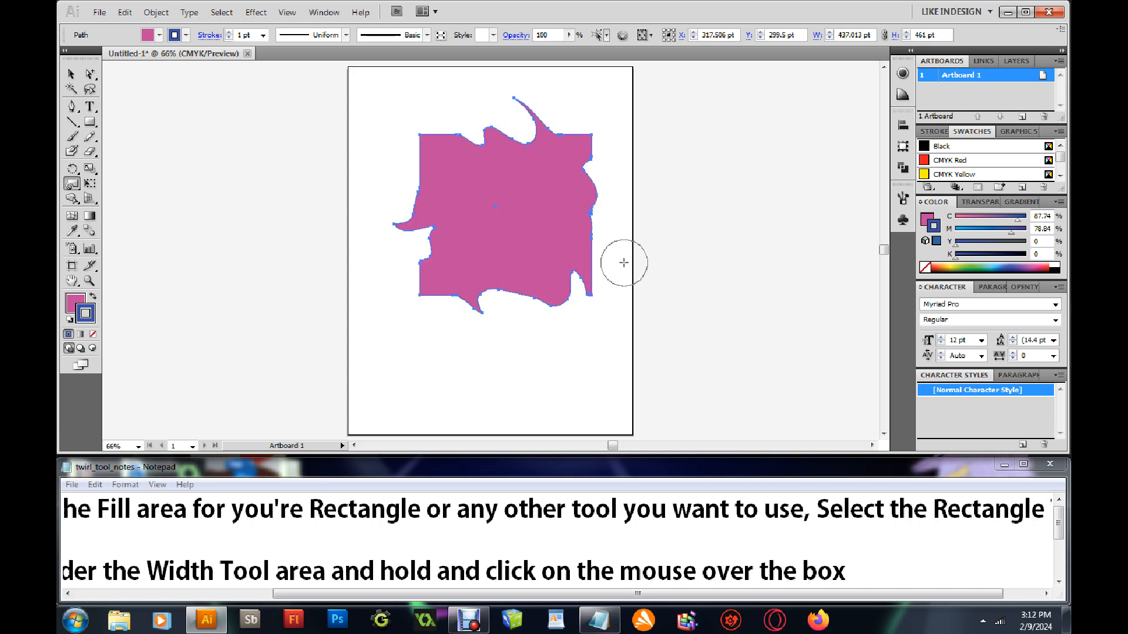
mouse_move(617, 254)
left_mouse_down()
mouse_move(461, 222)
mouse_move(470, 232)
left_mouse_up()
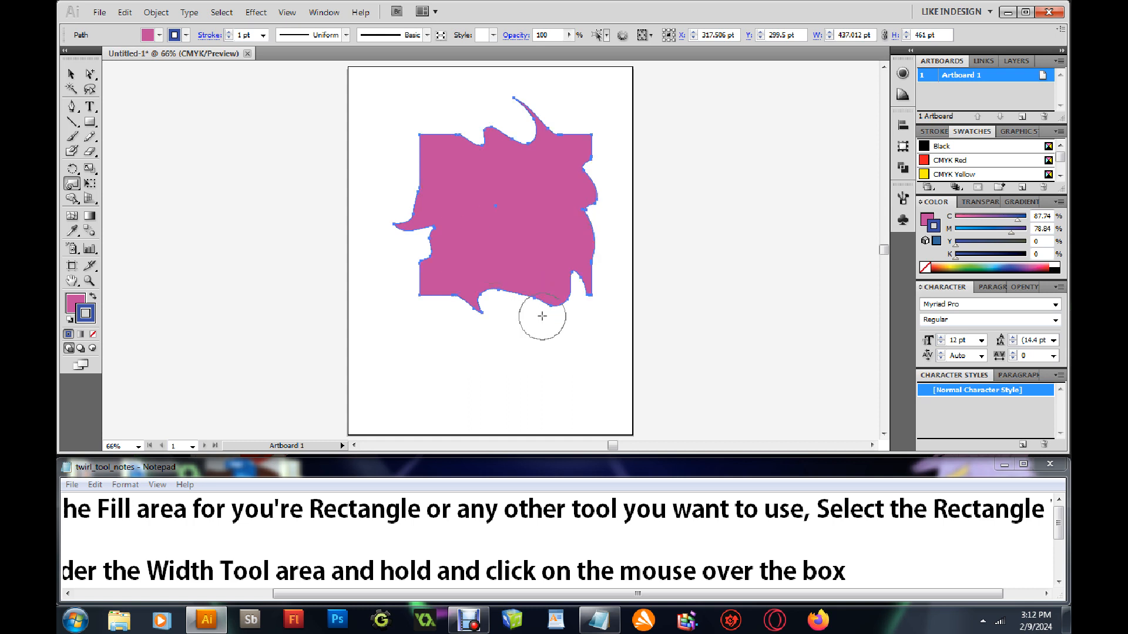
left_click_drag(532, 315, 512, 270)
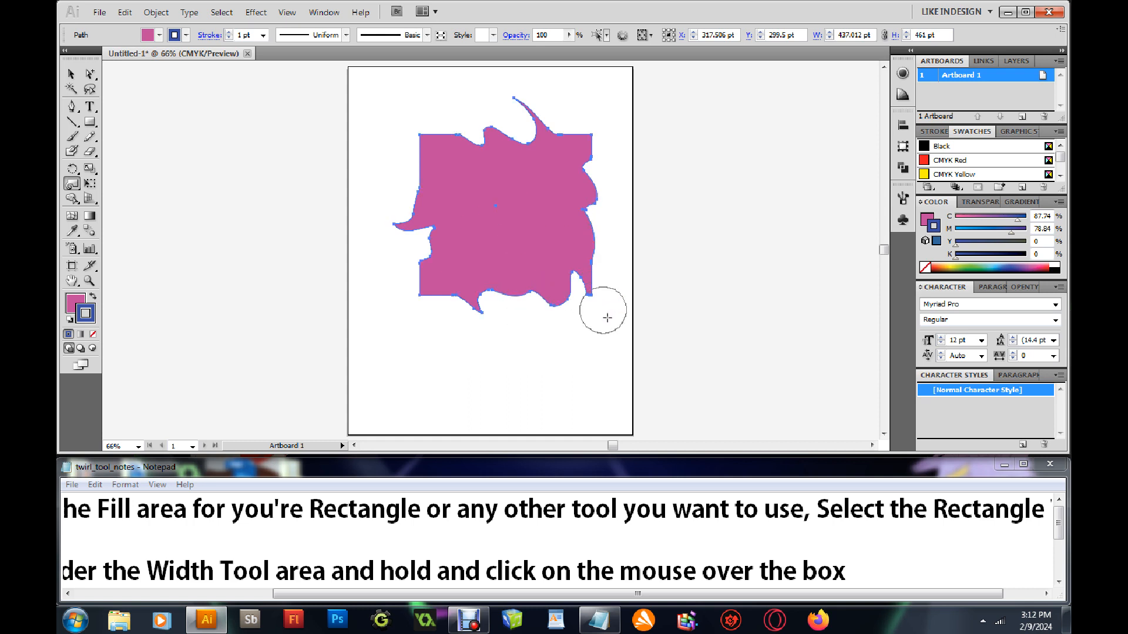
- In the Notepad notes, add a blank line above "you will notice the box is being modifed" and append "you can do the same for the other shape tools"
left_click(1059, 581)
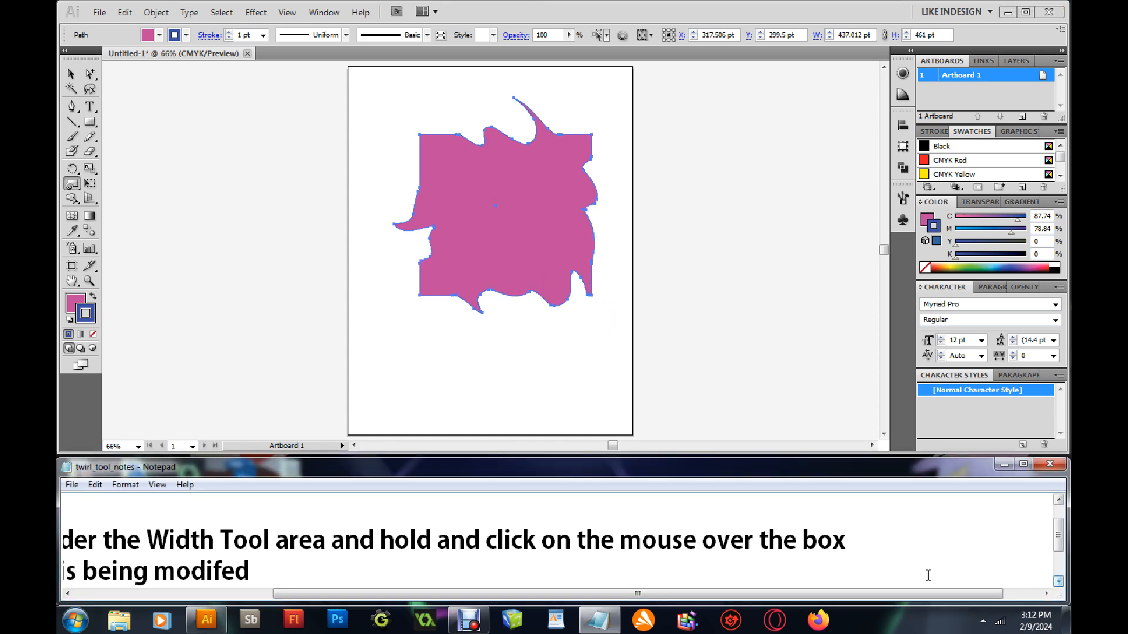
left_click_drag(739, 595, 468, 609)
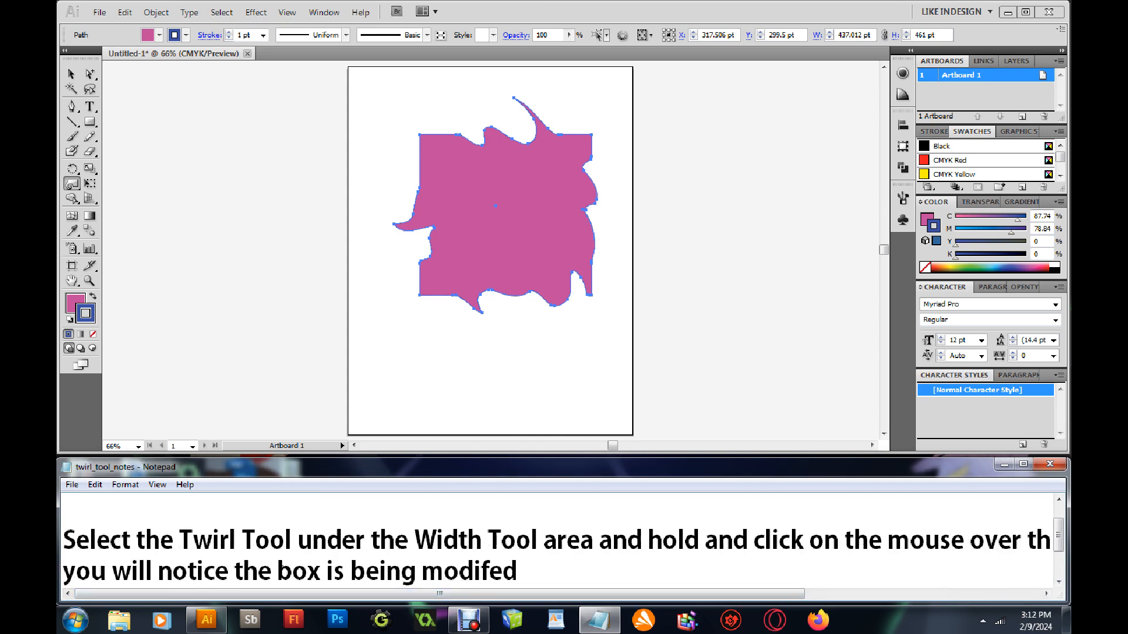
left_click(65, 566)
key("Return")
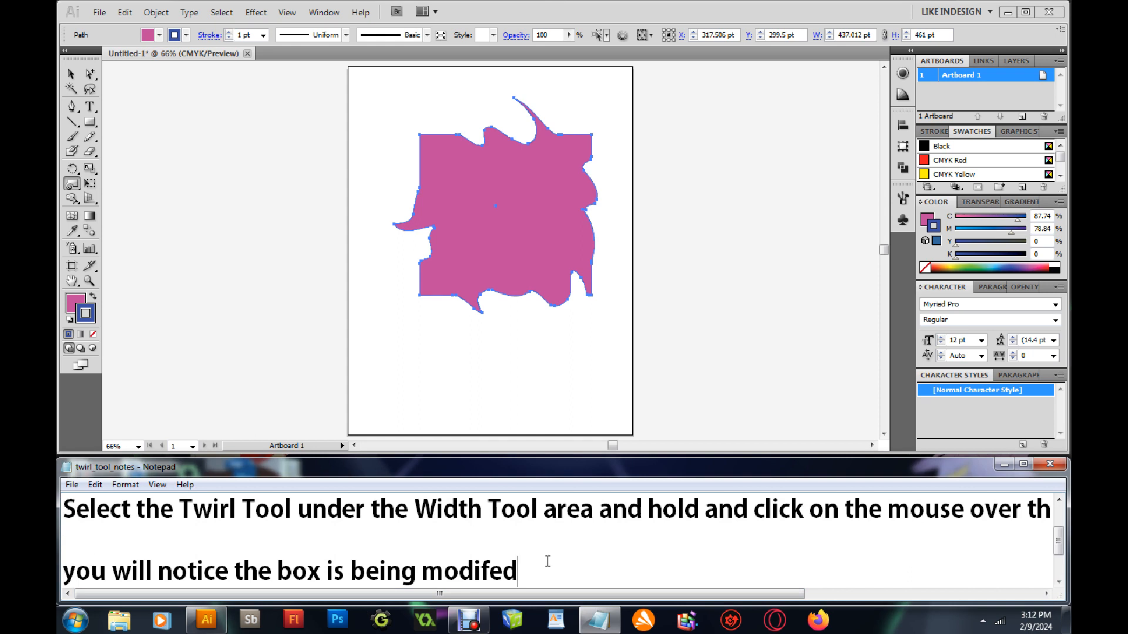
type("you can do")
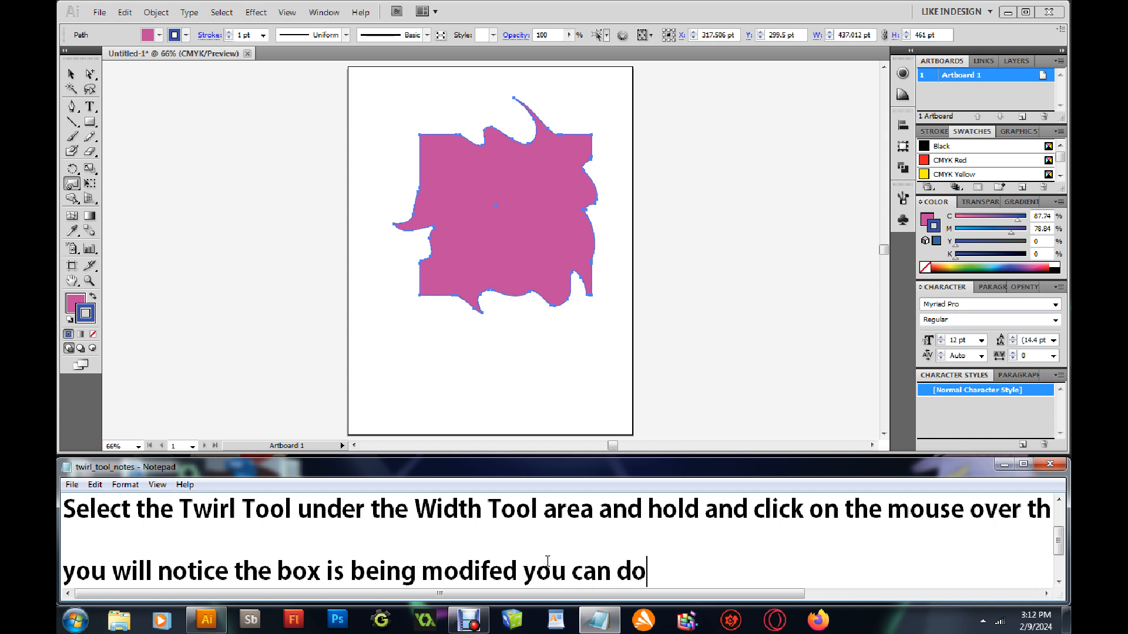
type(" the same f")
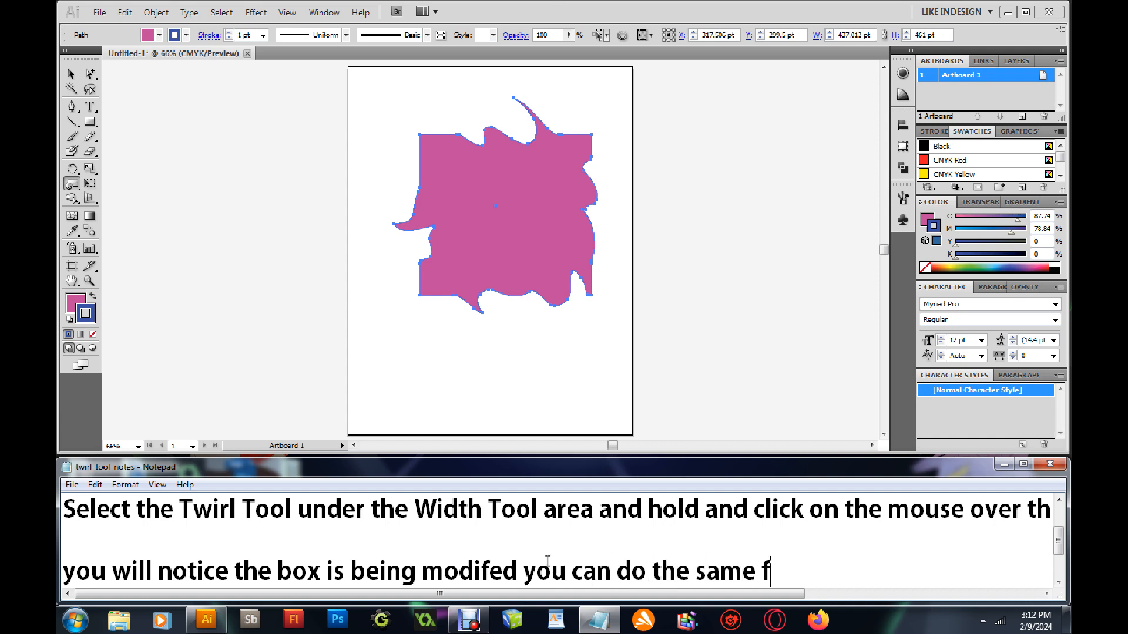
type("or the")
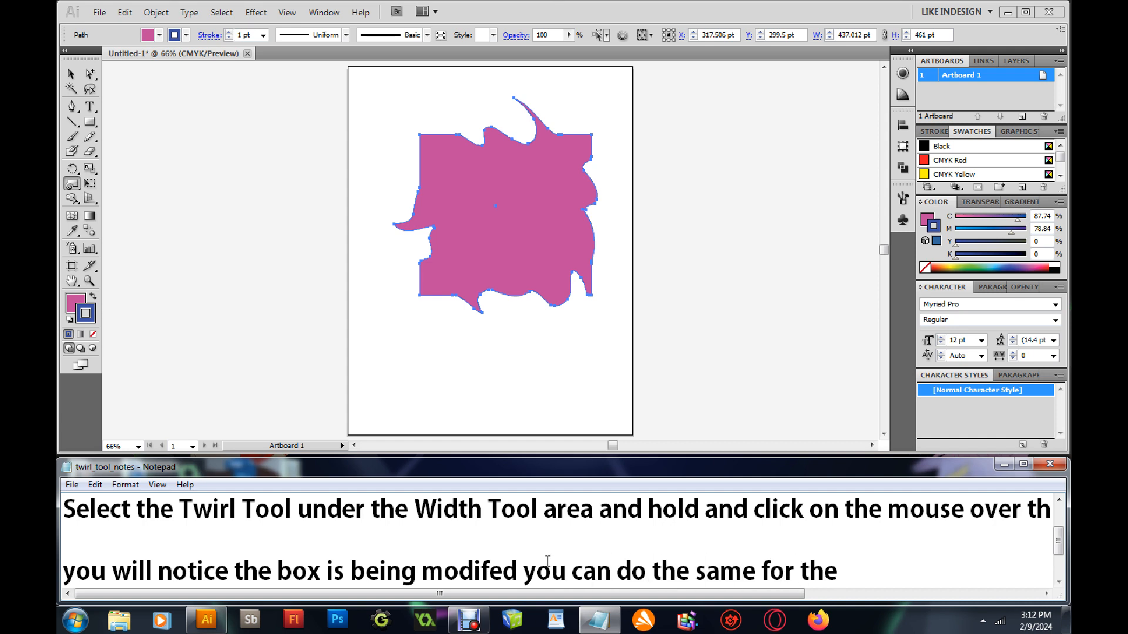
type(" other ")
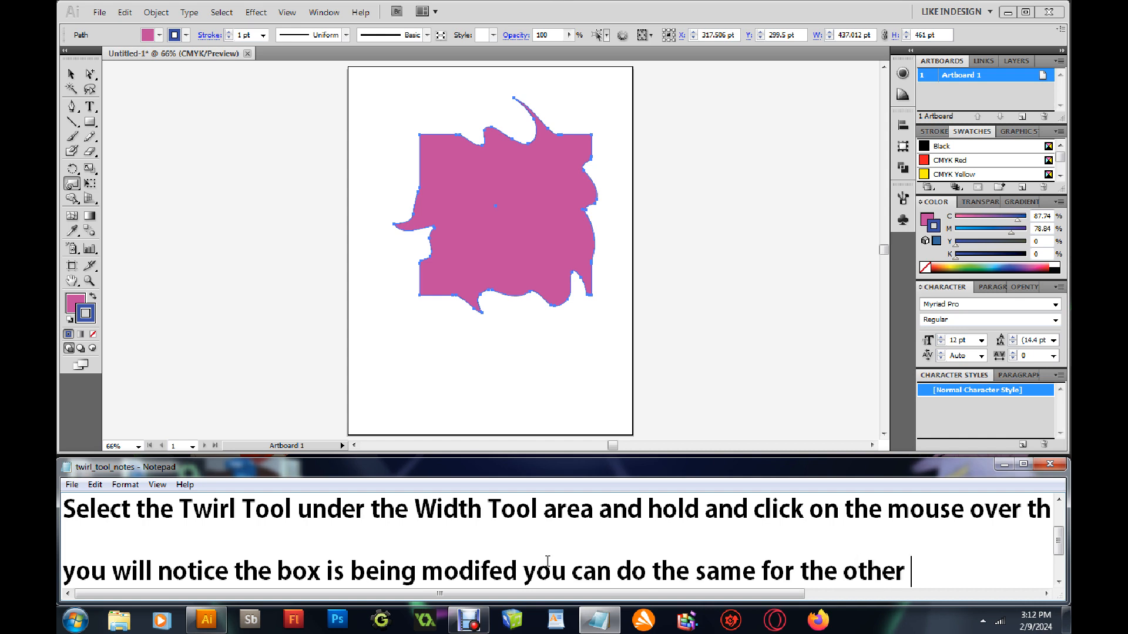
type("shape t")
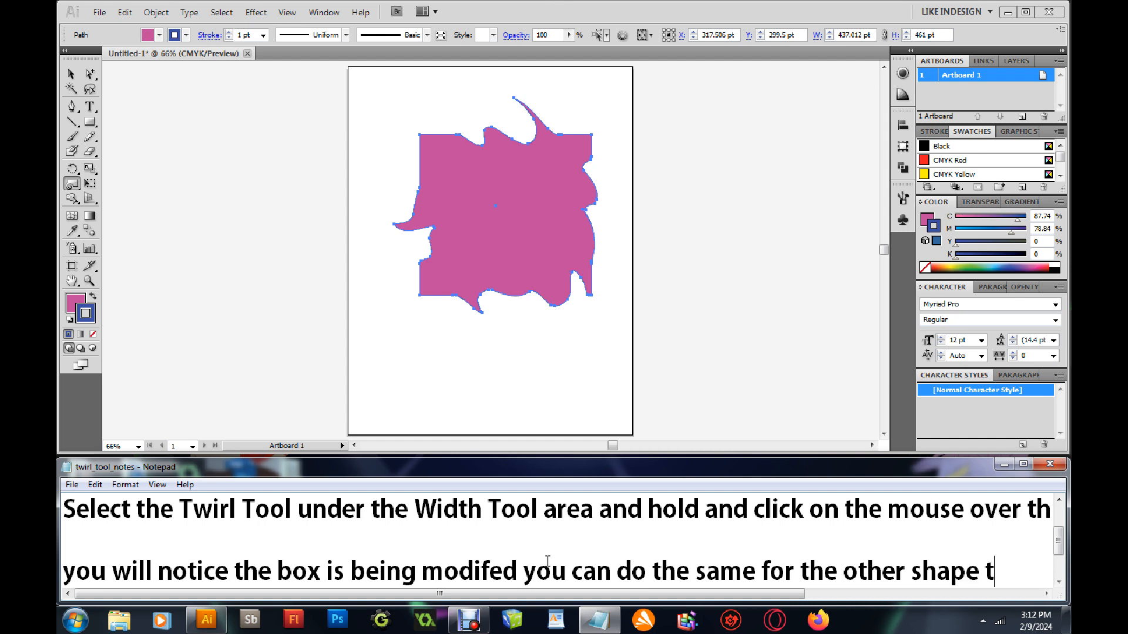
type("ools")
- Switch to Illustrator and draw a rounded rectangle about 209 by 191 pt below the twirled shape, in the artboard's lower-left area
left_click(92, 124)
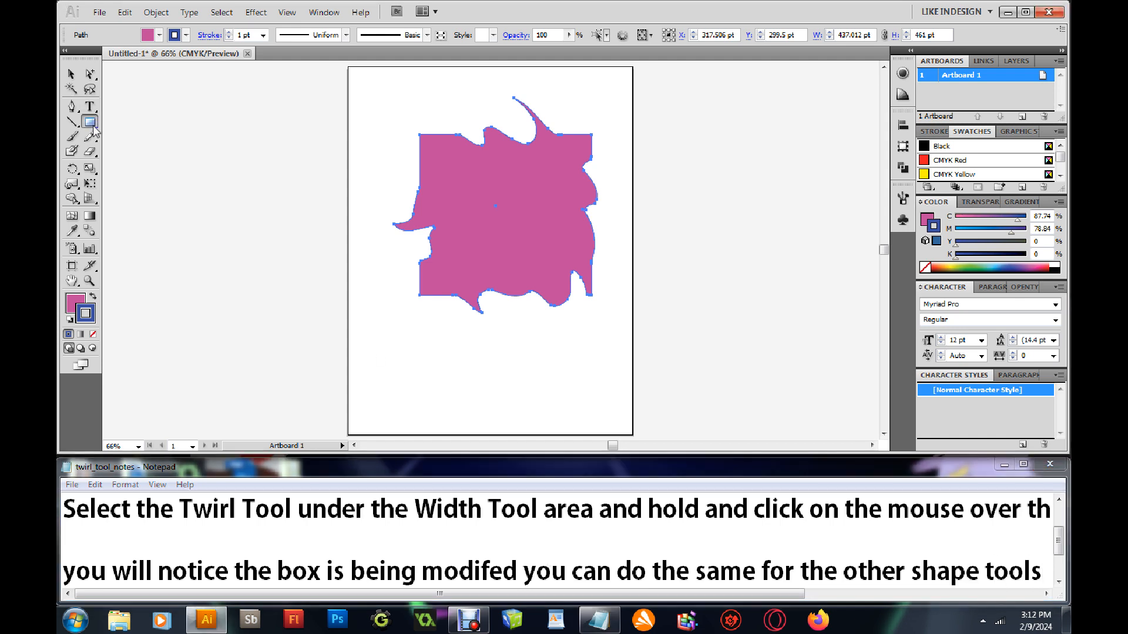
left_click_drag(94, 129, 146, 134)
left_click_drag(379, 328, 475, 415)
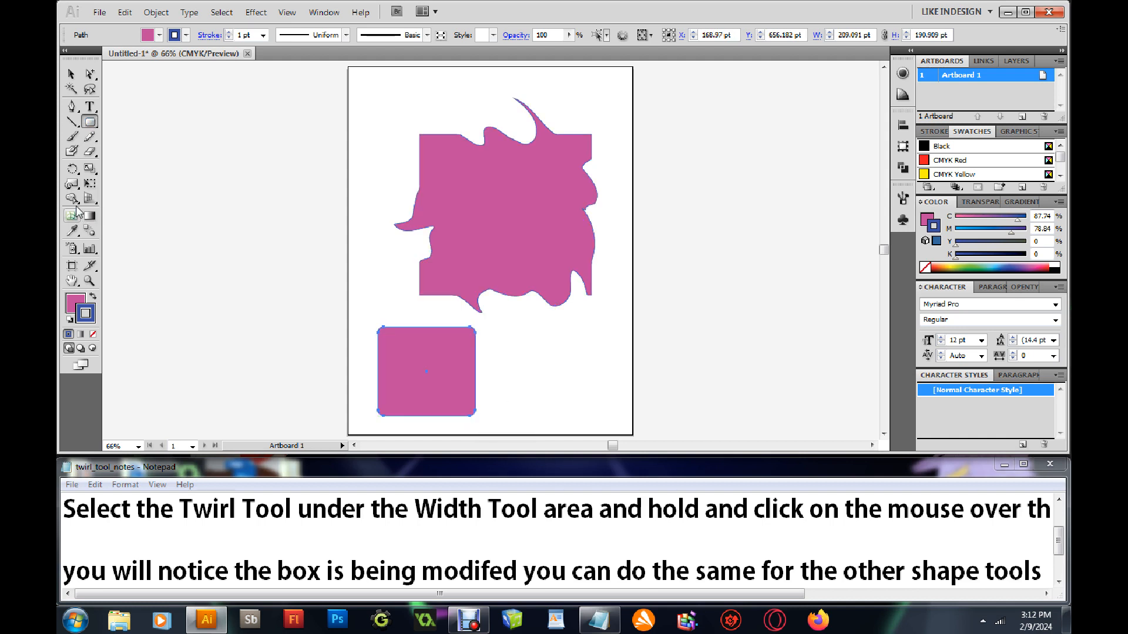
- Distort the left and right sides of the rounded rectangle with the Twirl Tool
left_click(72, 184)
left_click_drag(73, 185, 97, 215)
mouse_move(400, 365)
left_mouse_down()
mouse_move(464, 360)
mouse_move(503, 397)
mouse_move(359, 395)
left_mouse_up()
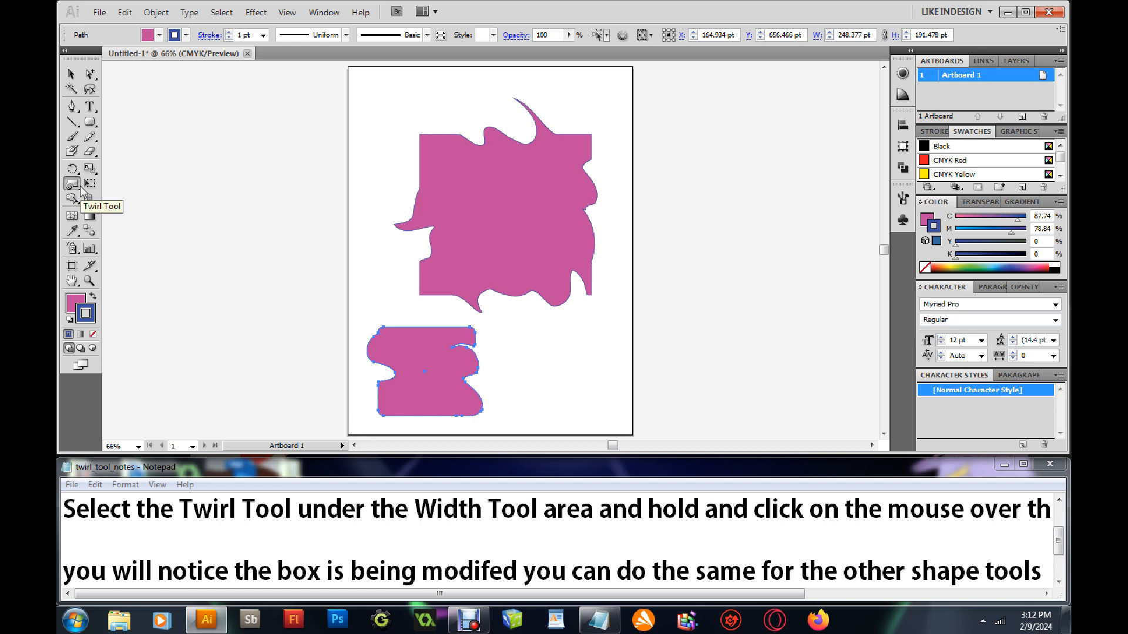
- Draw a star beside the twirled rounded rectangle, in the artboard's lower-right area, and distort its points with the Twirl Tool
left_click(91, 123)
left_click(96, 127)
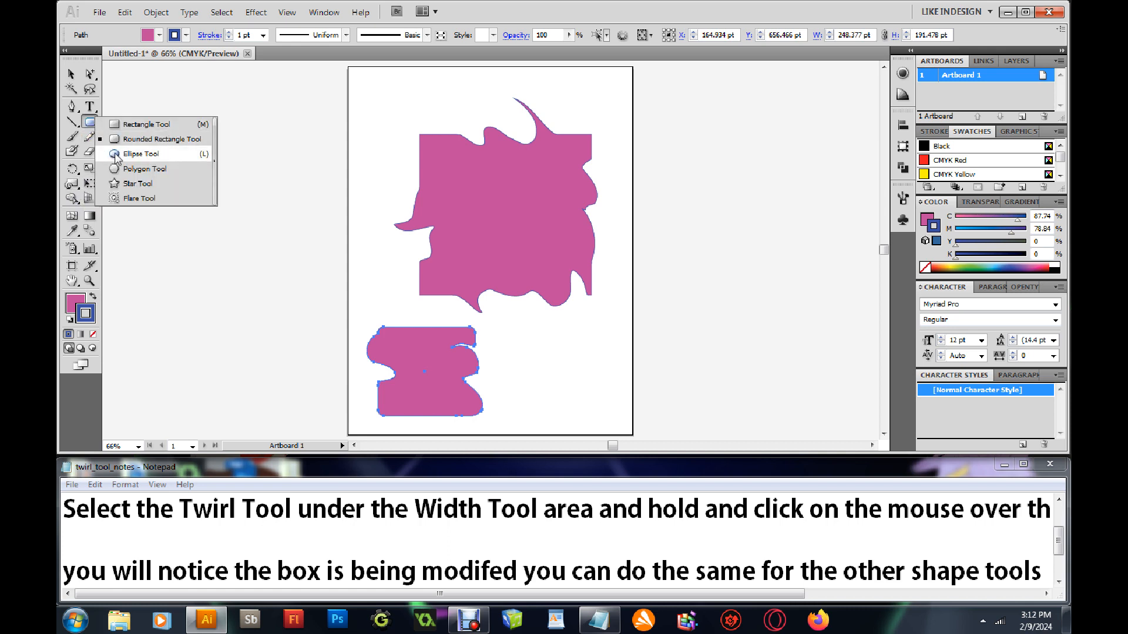
left_click(123, 184)
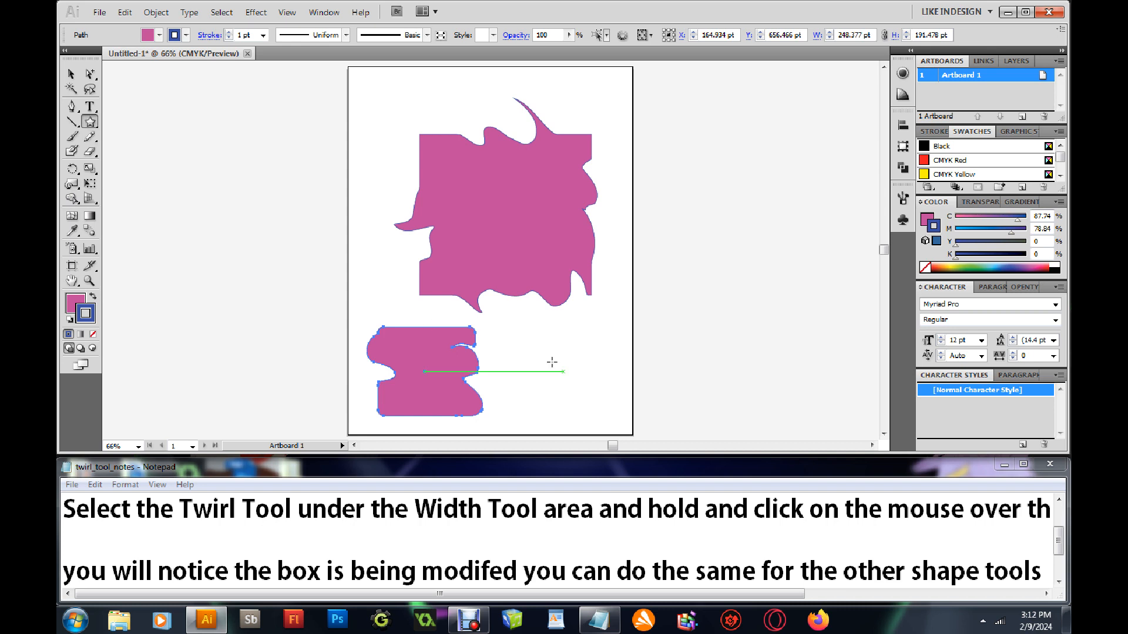
mouse_move(546, 356)
left_mouse_down()
mouse_move(600, 403)
mouse_move(528, 382)
mouse_move(511, 360)
mouse_move(656, 414)
left_mouse_up()
left_click(72, 184)
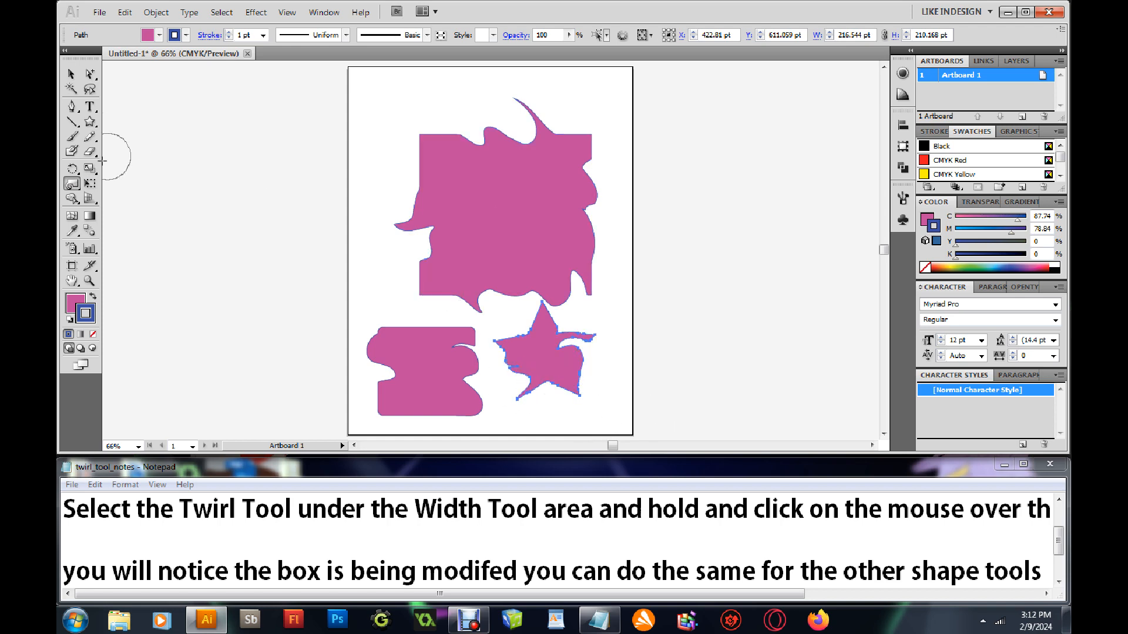
- Draw a flare about 676 by 676 pt over the upper right edge of the artboard
left_click(89, 123)
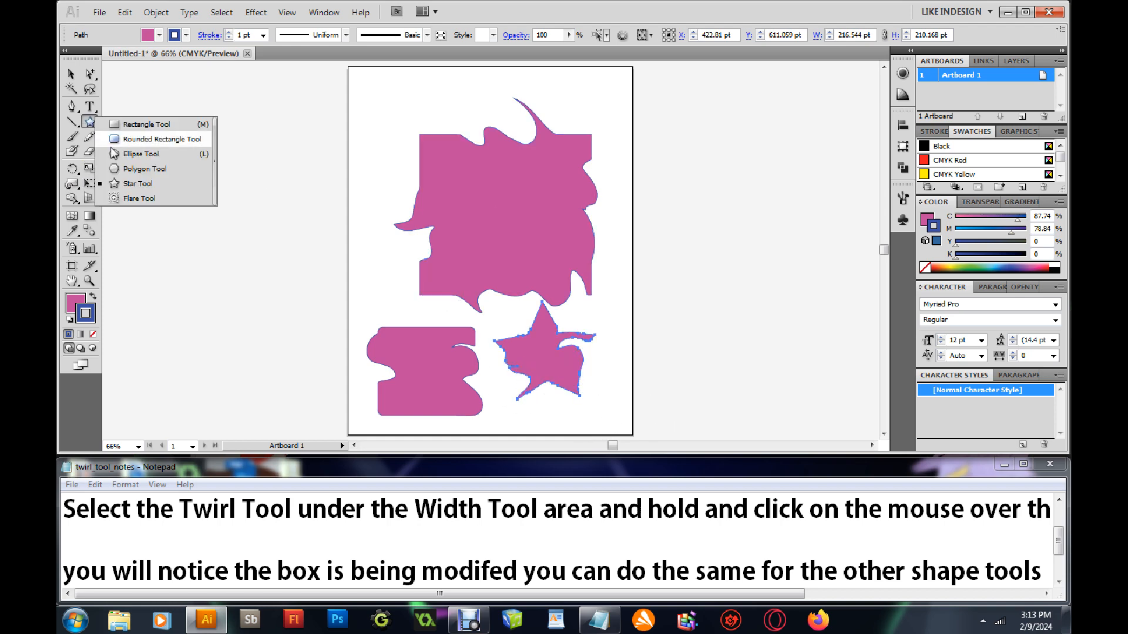
left_click(132, 198)
left_click_drag(682, 208, 697, 257)
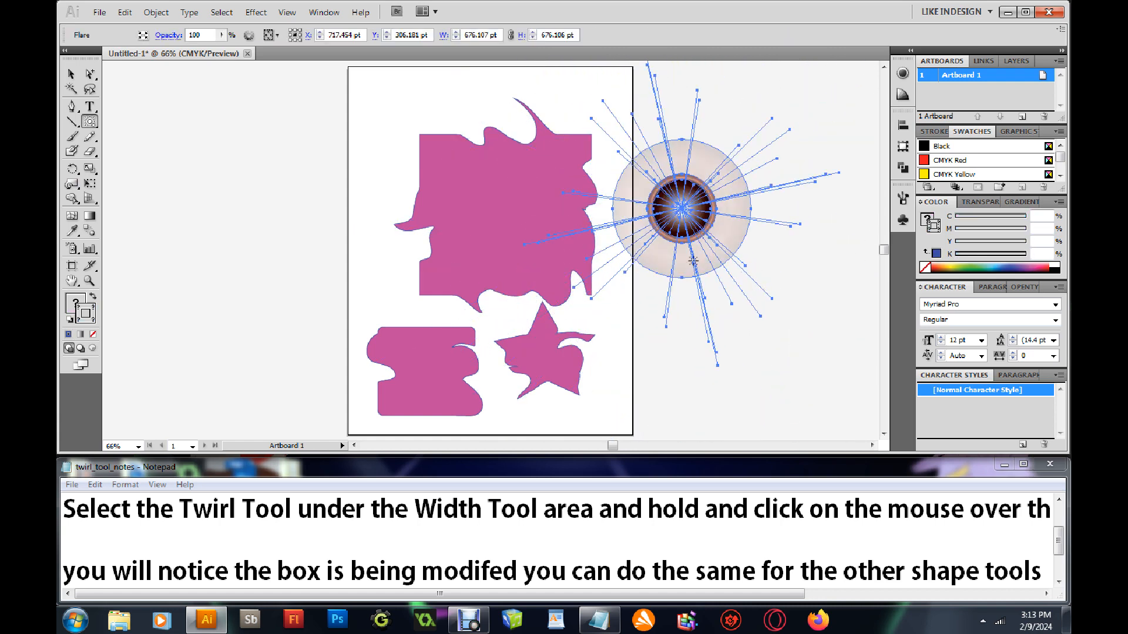
- Distort the flare's centre, rays and outer halo with the Twirl Tool
left_click(72, 183)
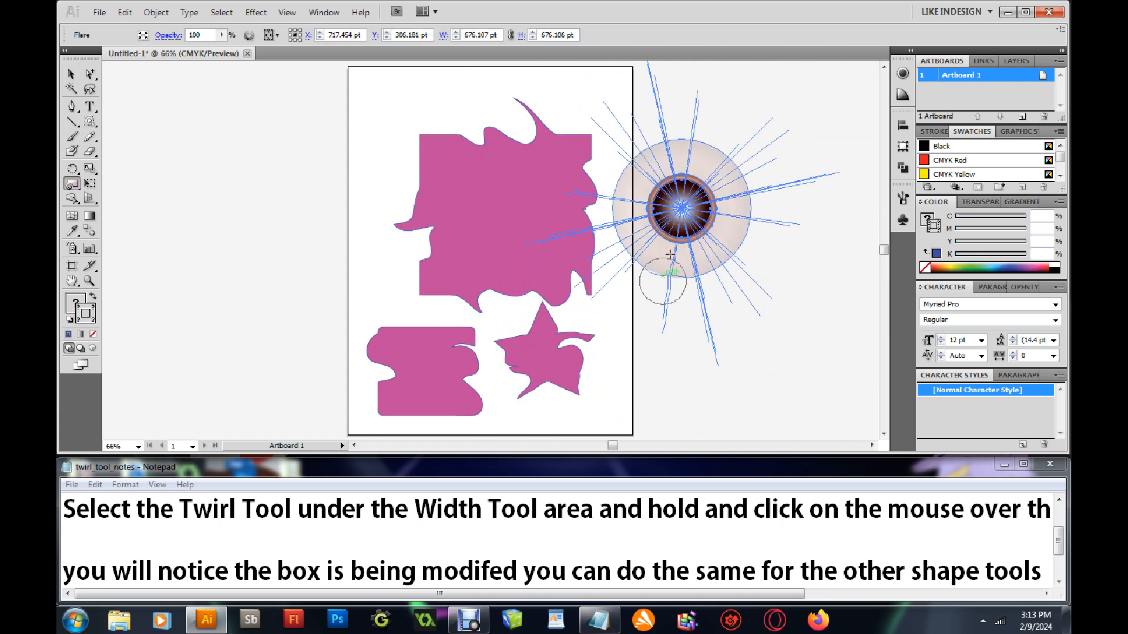
mouse_move(670, 255)
left_mouse_down()
mouse_move(684, 211)
mouse_move(810, 239)
mouse_move(757, 176)
mouse_move(683, 314)
left_mouse_up()
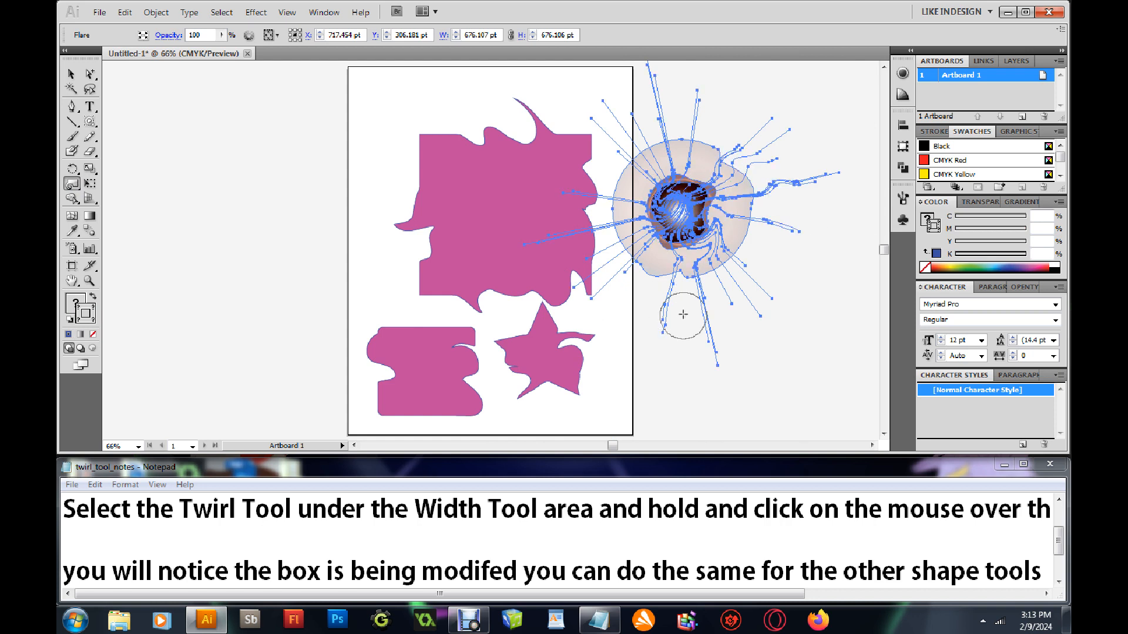
left_click(71, 74)
left_click(227, 99)
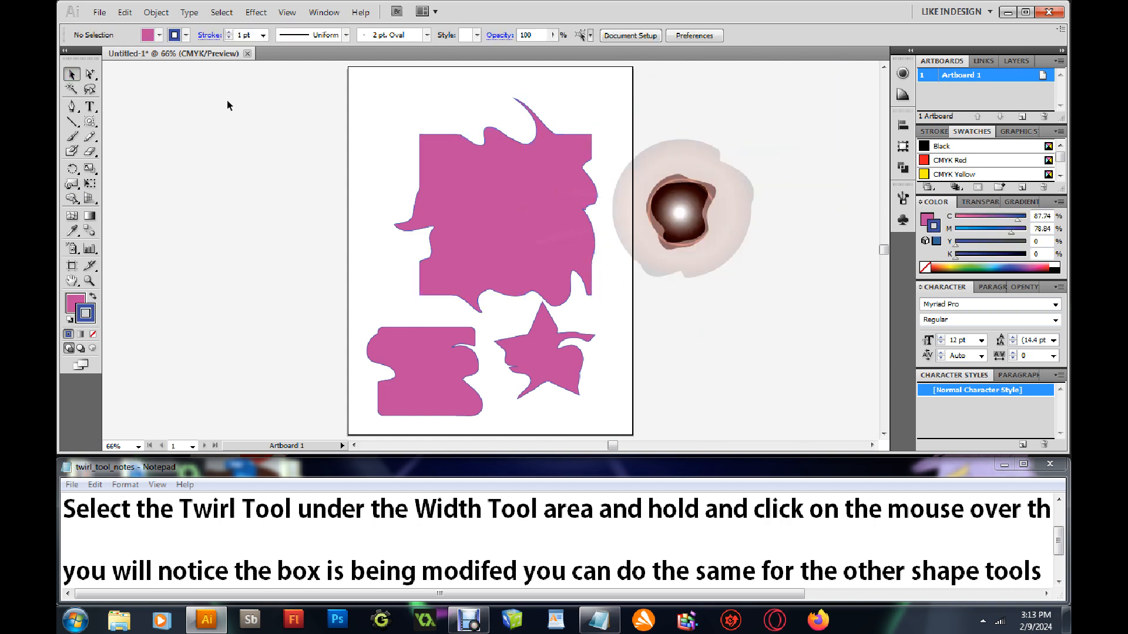
left_click(72, 183)
mouse_move(717, 171)
left_mouse_down()
mouse_move(687, 158)
mouse_move(649, 230)
mouse_move(633, 229)
mouse_move(747, 242)
left_mouse_up()
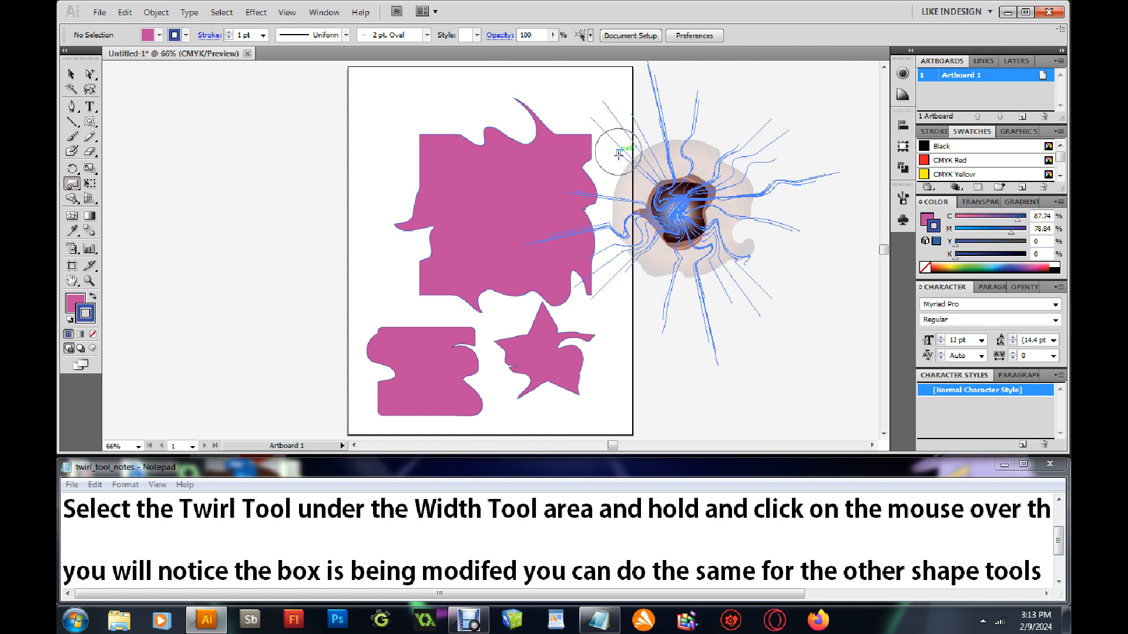
mouse_move(635, 158)
left_mouse_down()
mouse_move(687, 133)
mouse_move(755, 197)
left_mouse_up()
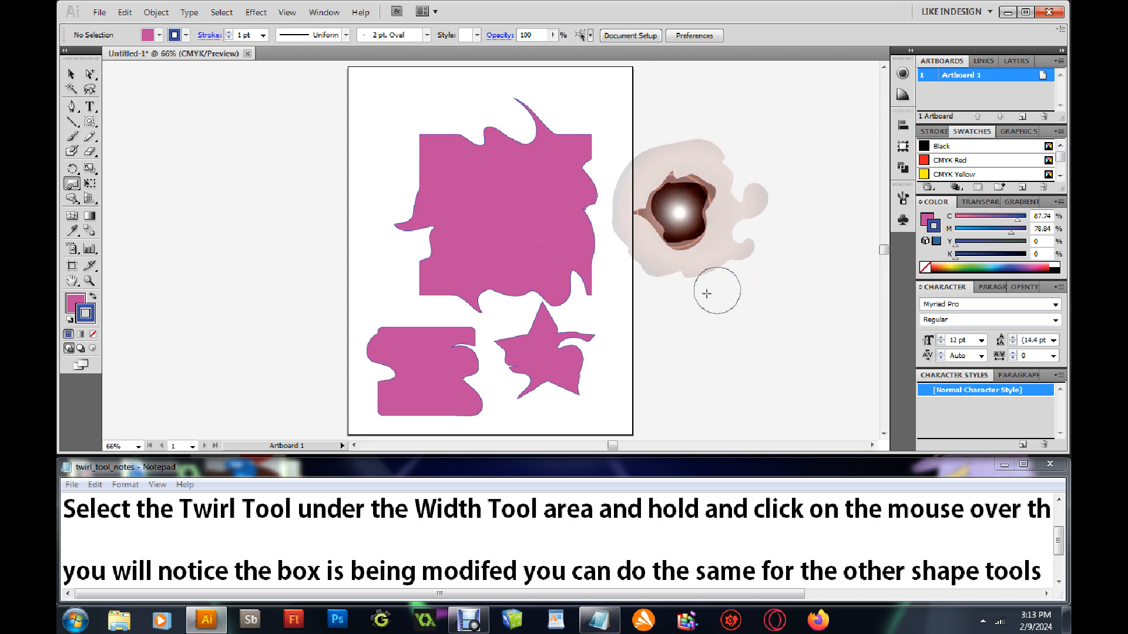
left_click_drag(661, 256, 663, 257)
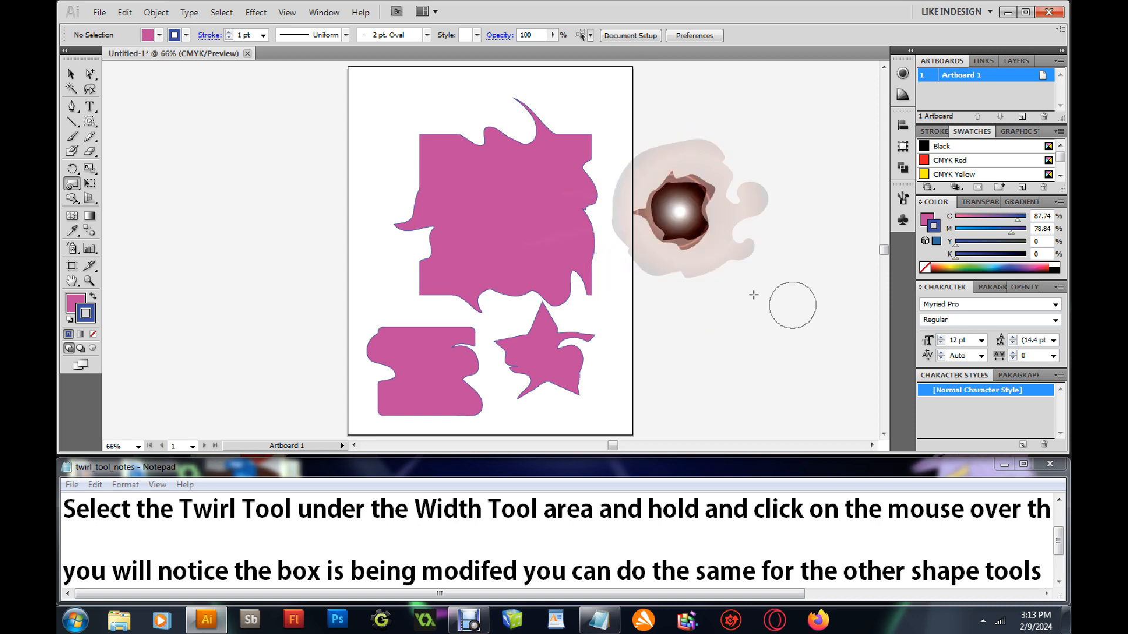
- Enlarge the twirled flare to about 923 by 808 pt with the Selection tool and deselect it
key("v")
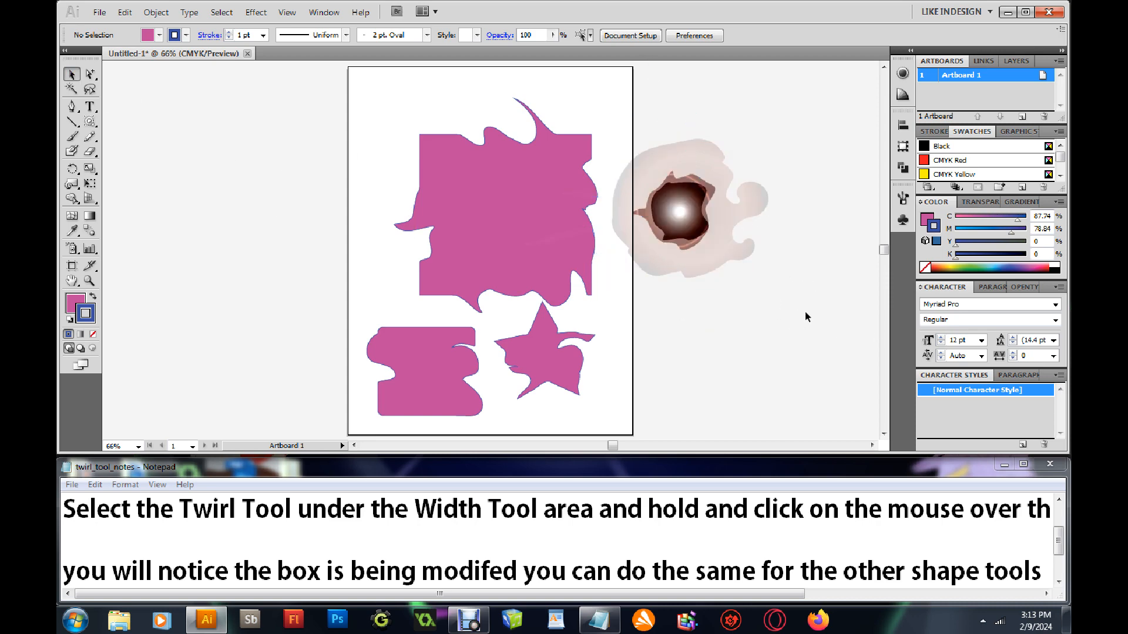
left_click(737, 253)
left_click_drag(839, 364, 720, 431)
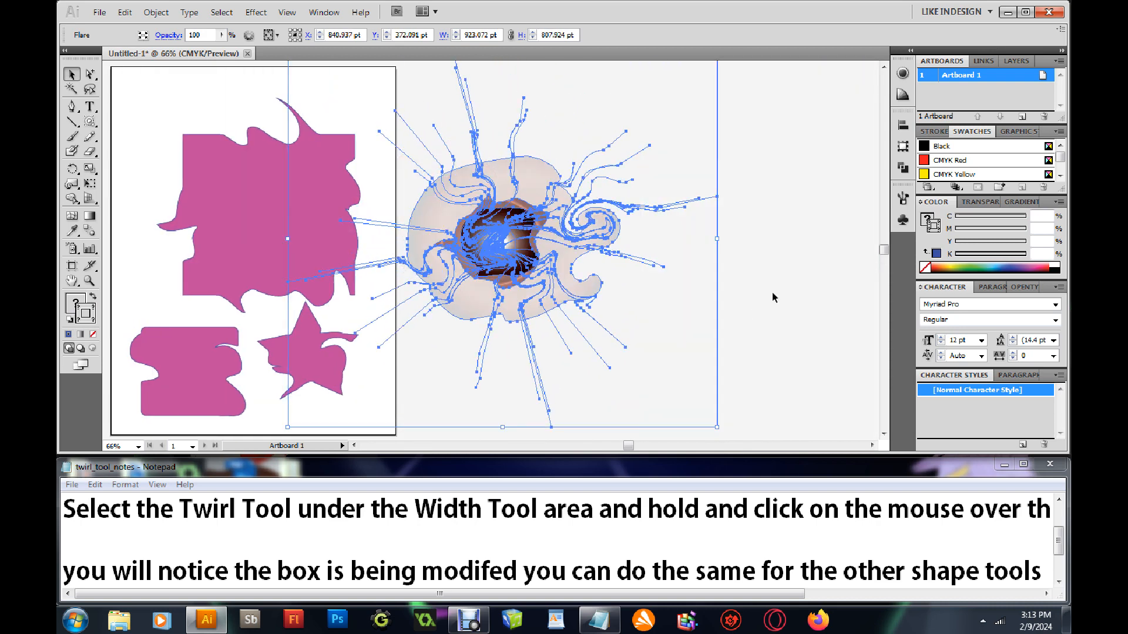
left_click(773, 291)
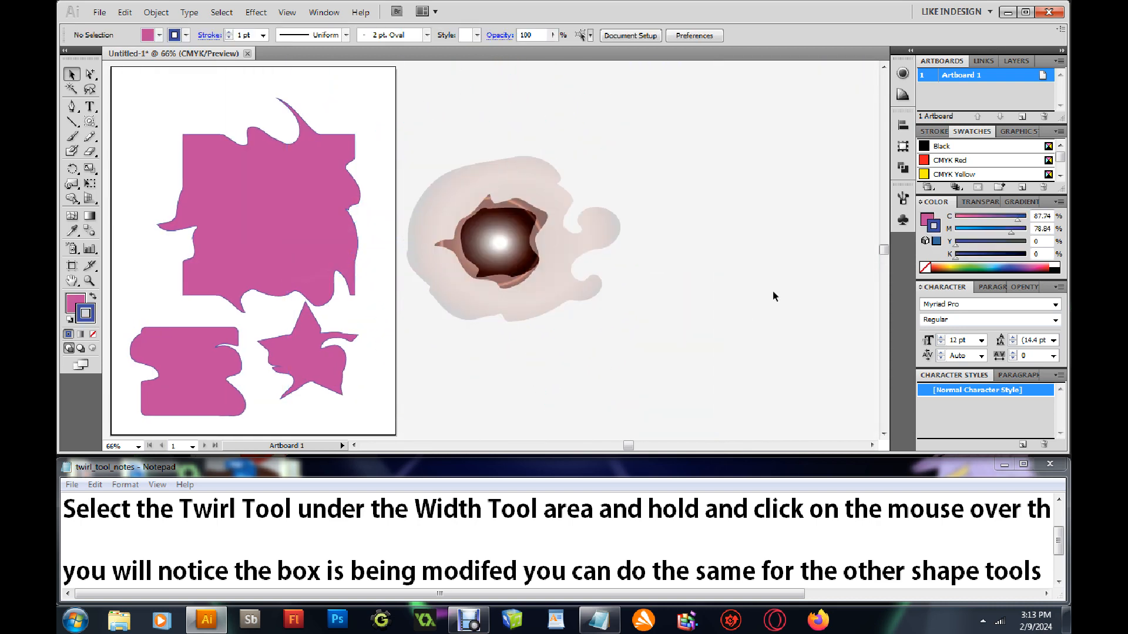
- Draw a second flare about 576 by 576 pt to the right of the twirled flare, with its rings extending up and right, and deselect it
left_click(89, 122)
left_click(702, 218)
left_click(698, 145)
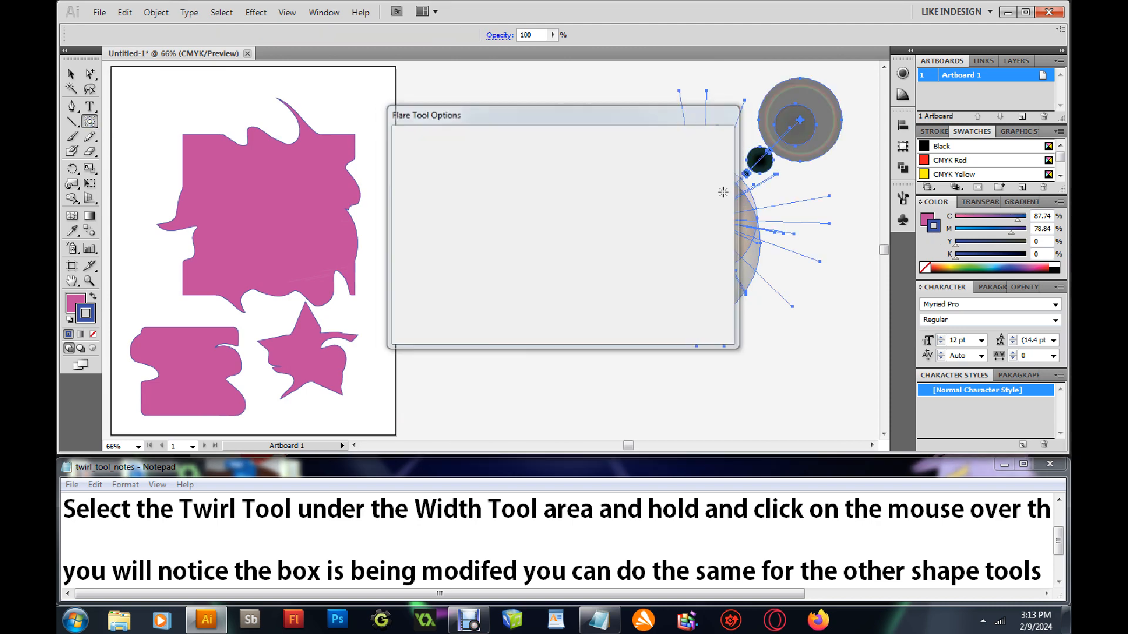
left_click(71, 74)
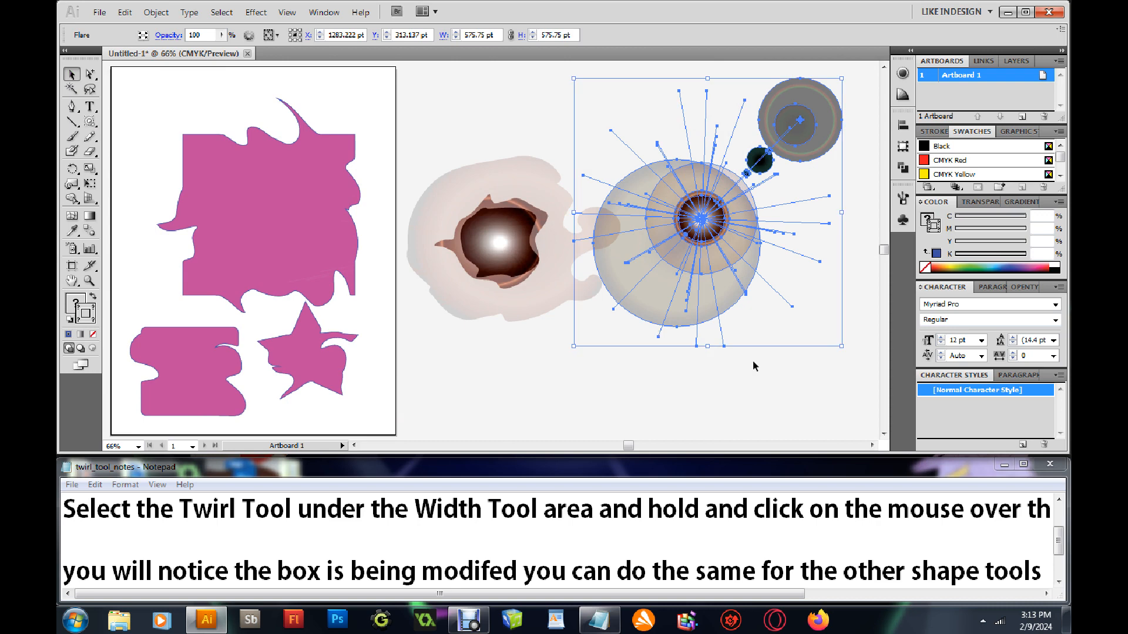
left_click(777, 383)
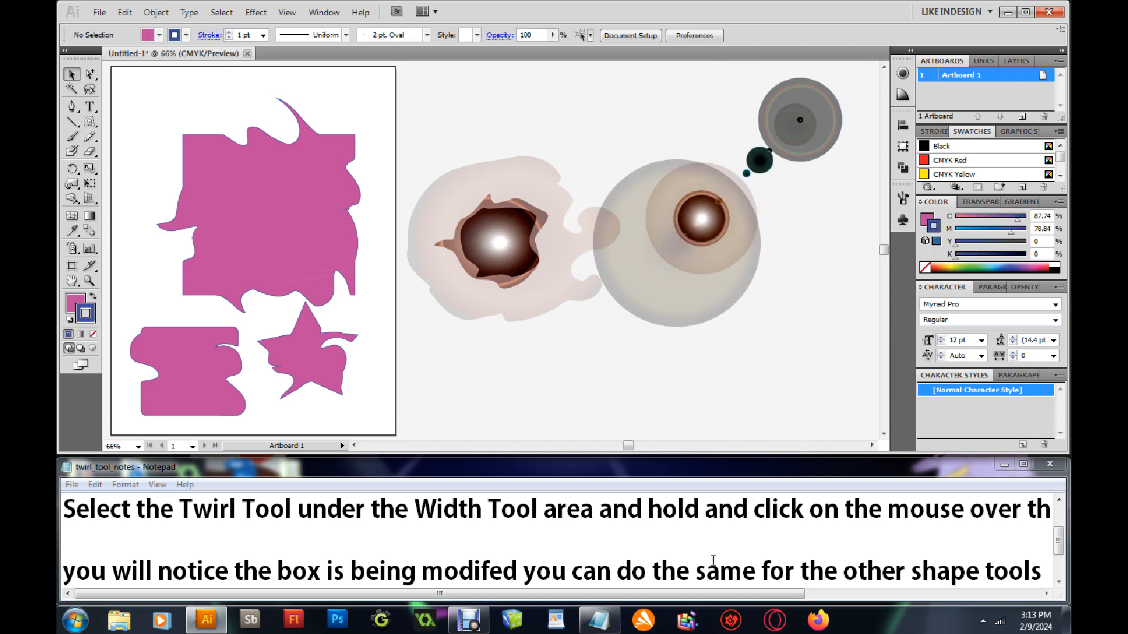
- Bring the artboard back into view, then switch to the Notepad notes and show their closing line
left_click_drag(628, 446, 613, 446)
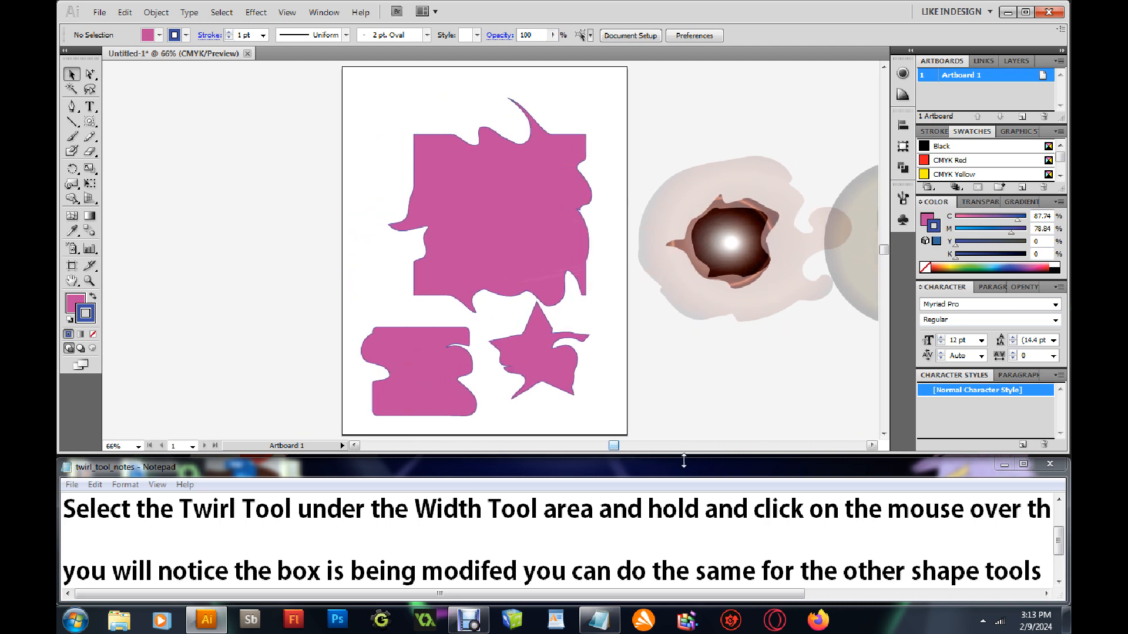
left_click(1059, 582)
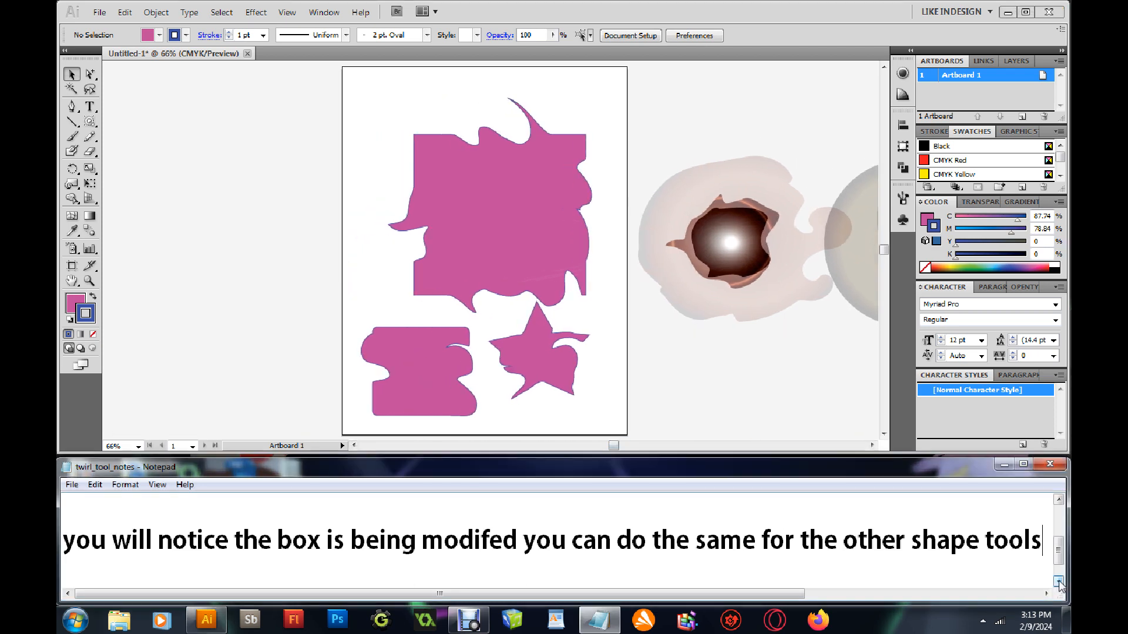
left_click(1059, 582)
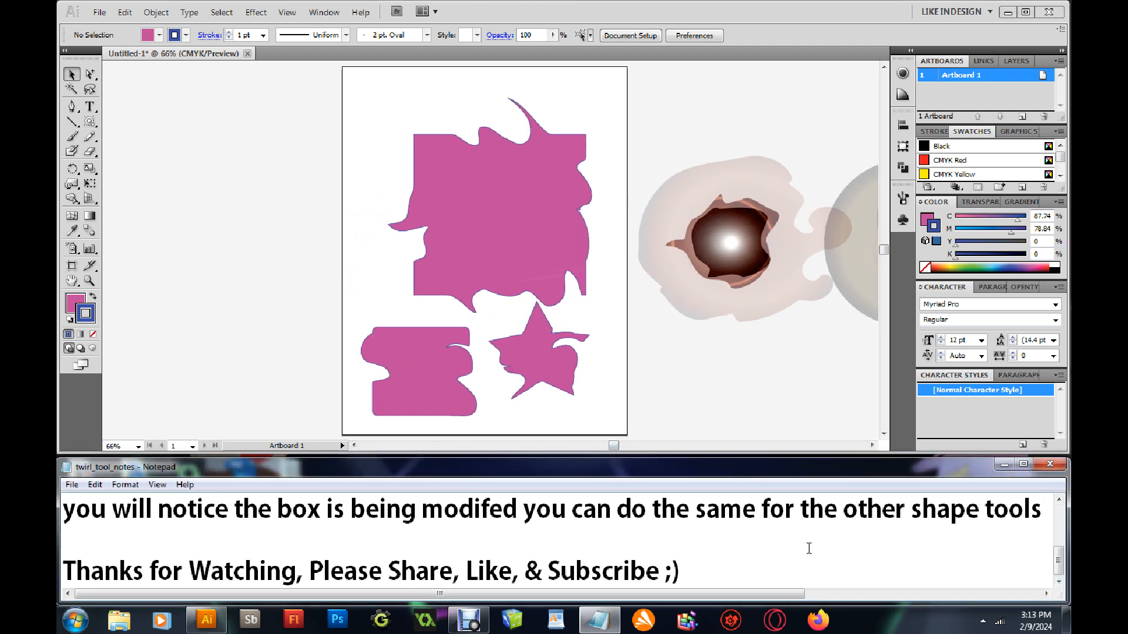